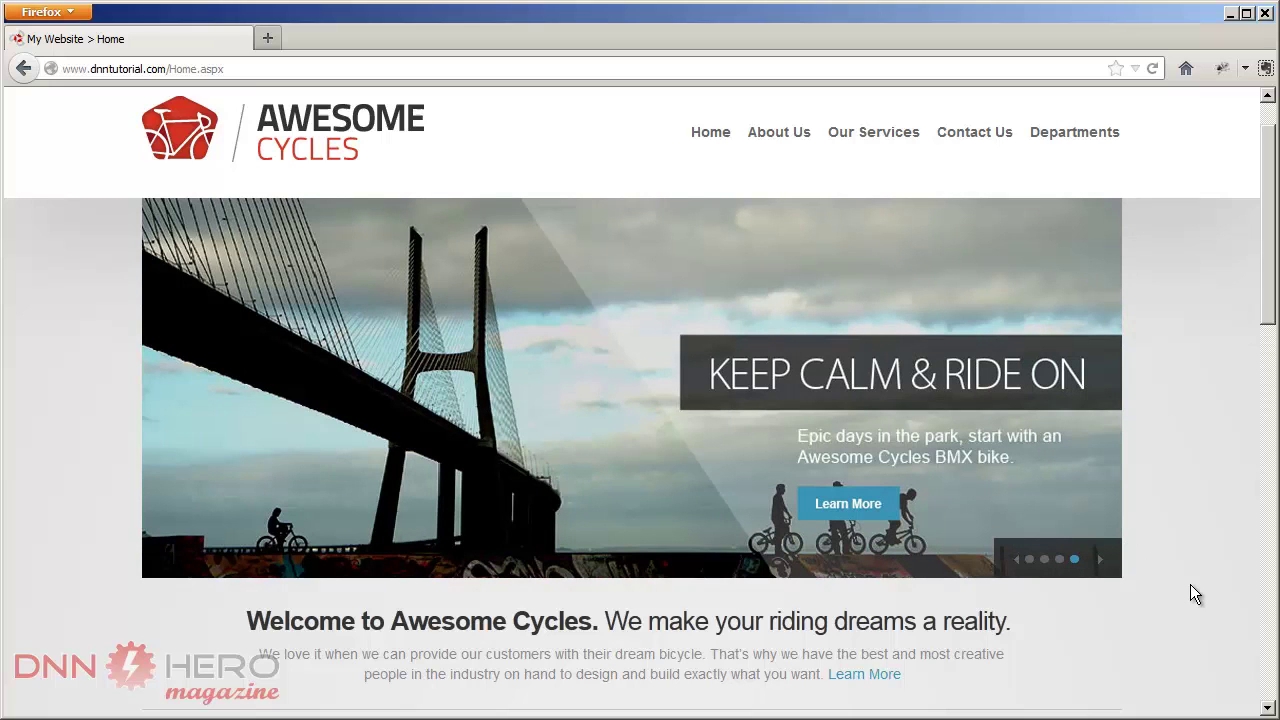
- Log in to the Awesome Cycles site with the host superuser username and password
{"action": "scroll", "coordinate": [1196, 600], "scroll_direction": "up", "scroll_amount": 1}
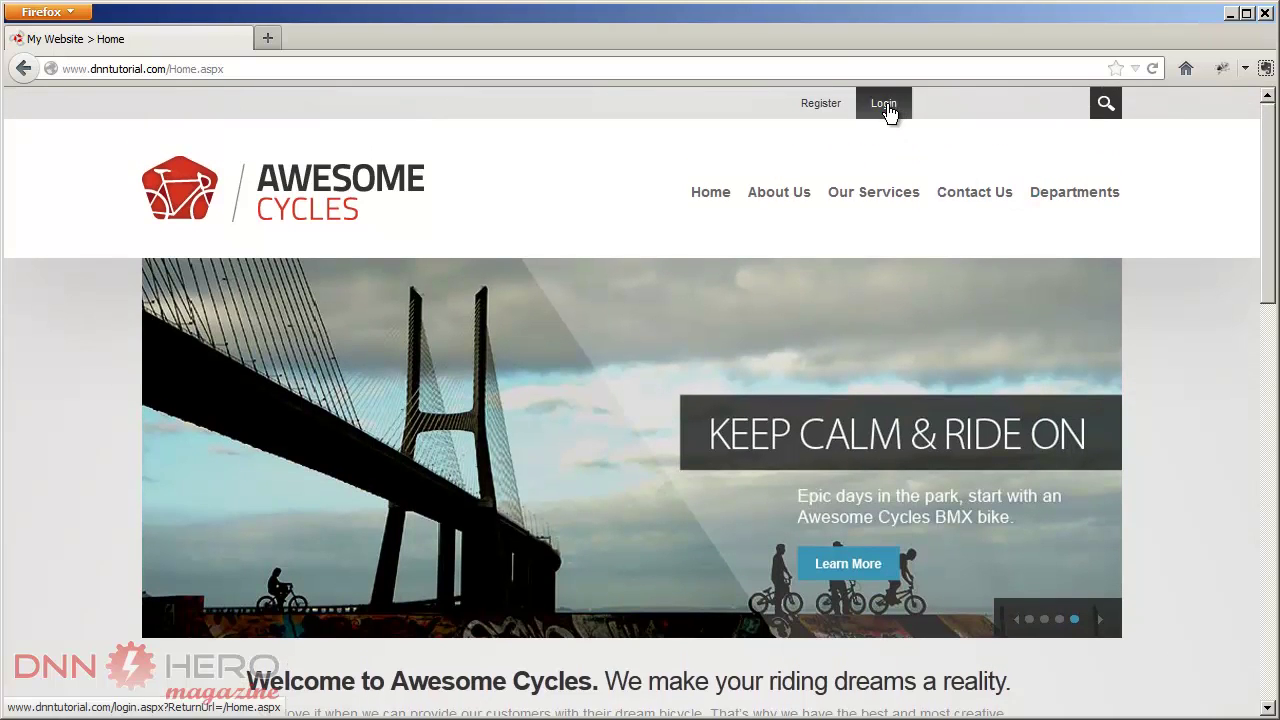
{"action": "left_click", "coordinate": [891, 104]}
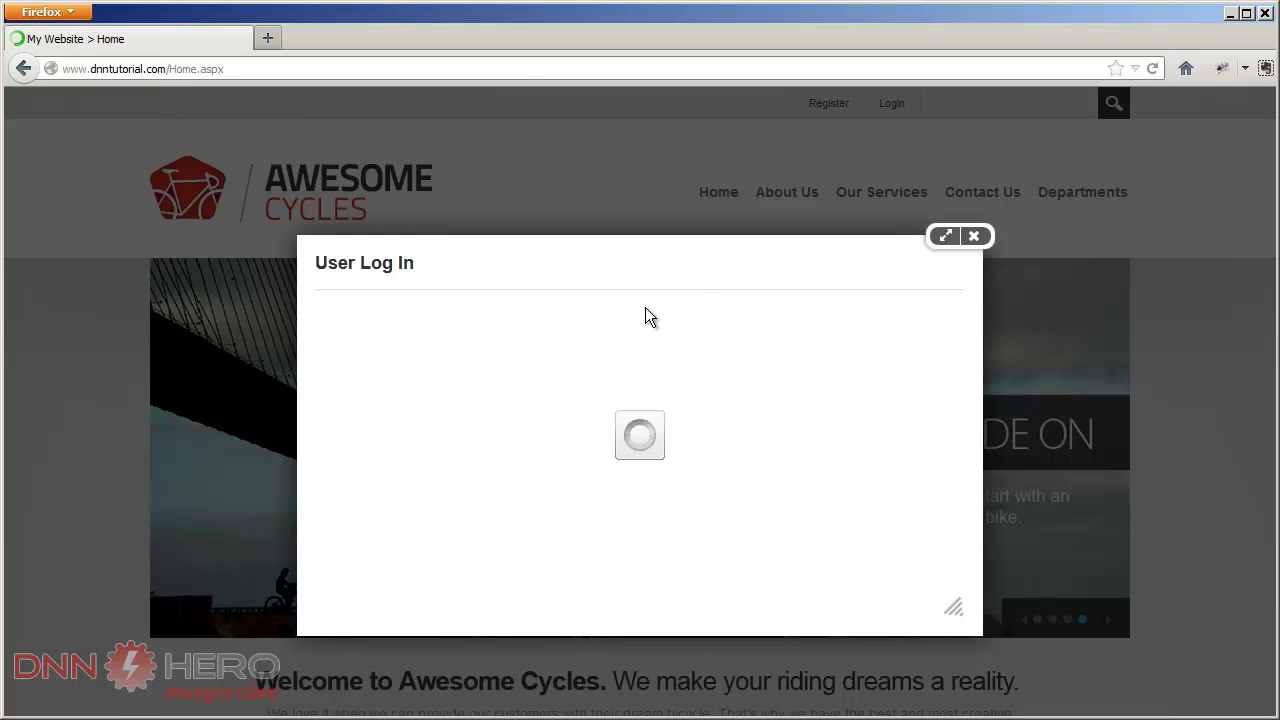
{"action": "type", "text": "host"}
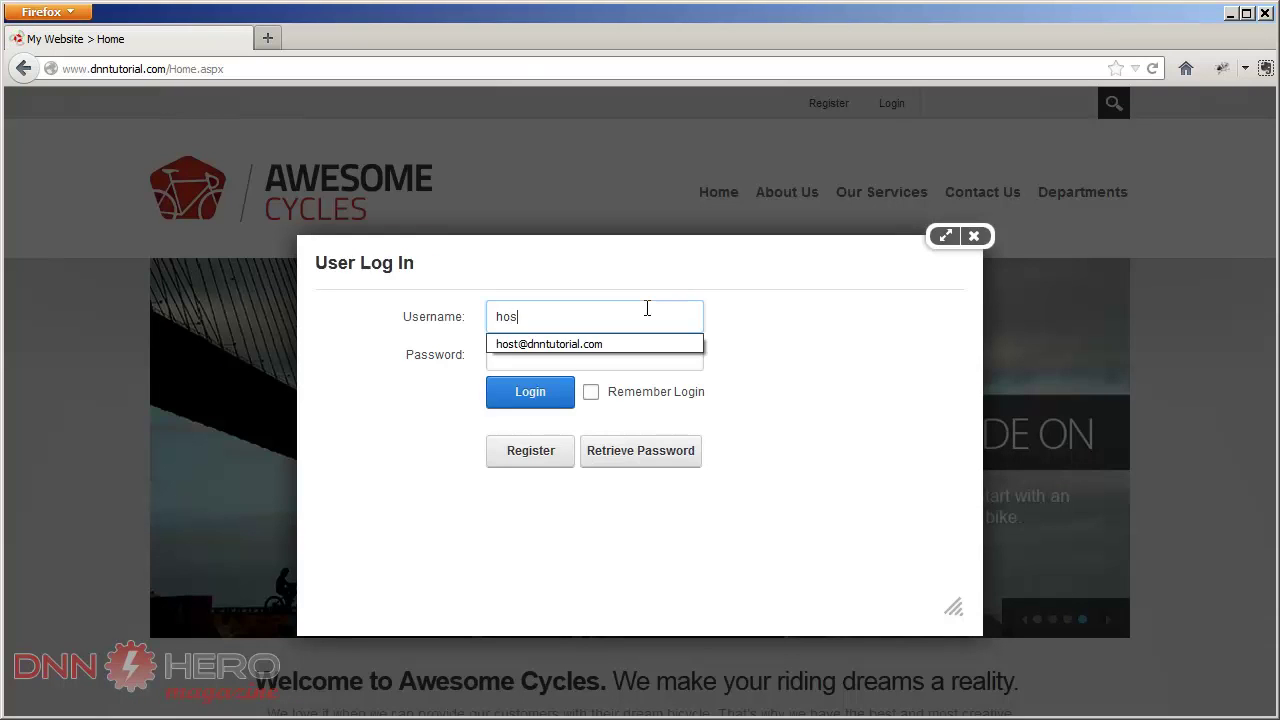
{"action": "key", "text": "Tab"}
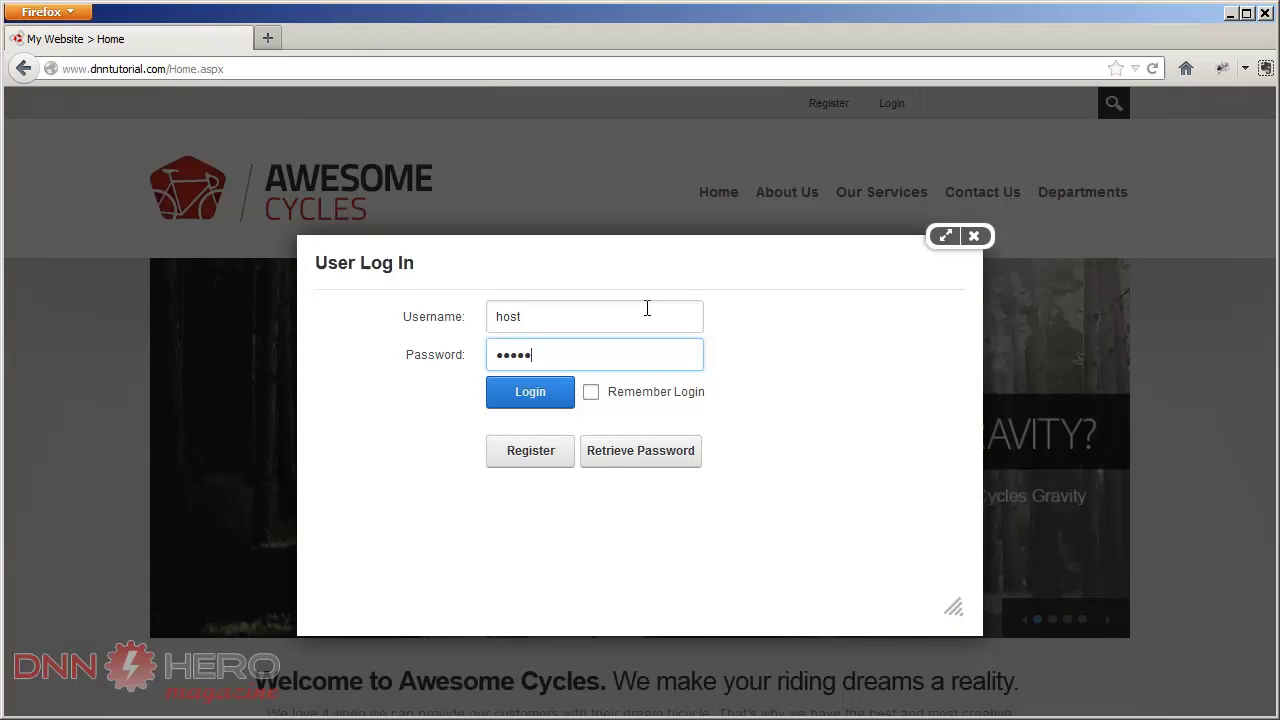
{"action": "left_click", "coordinate": [531, 390]}
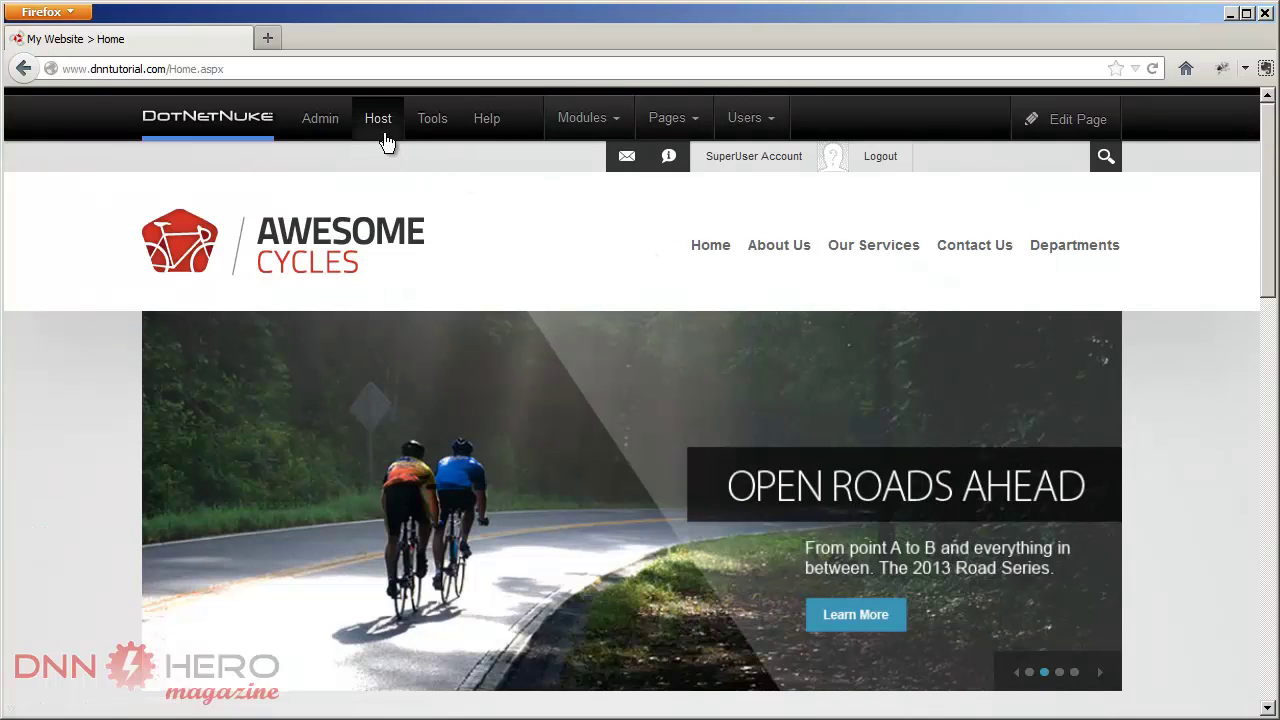
{"action": "mouse_move", "coordinate": [378, 118]}
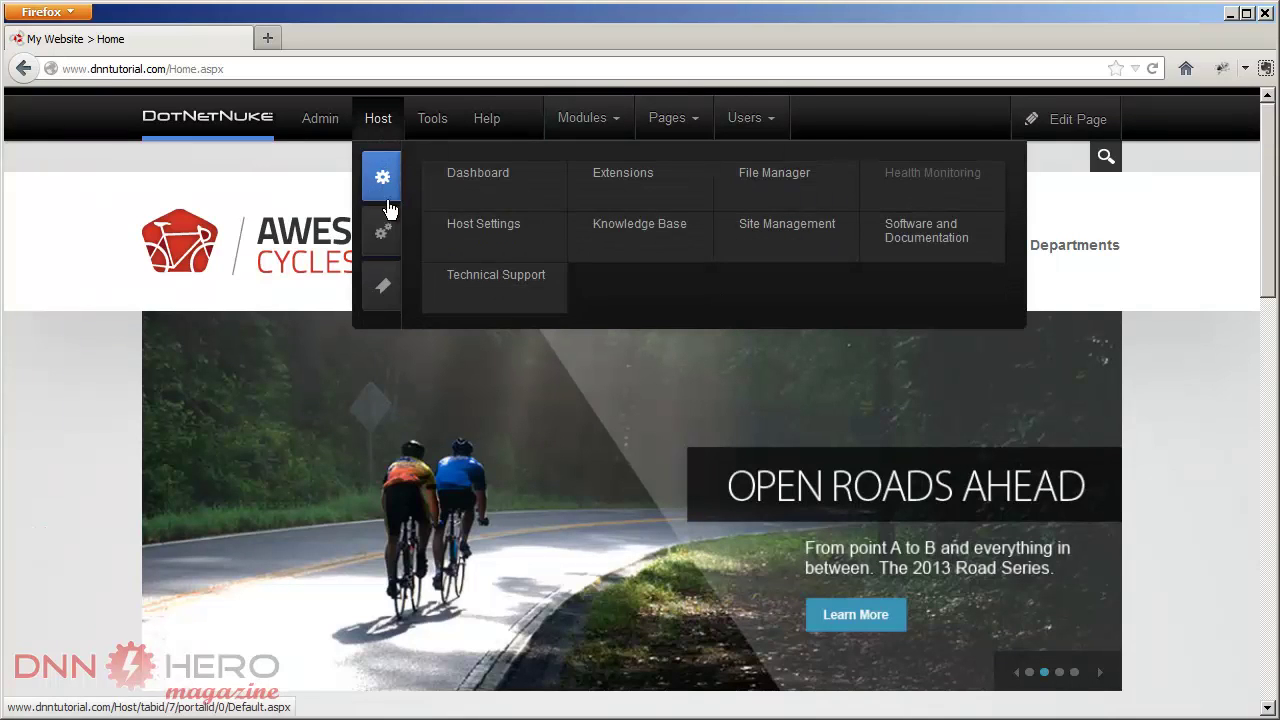
{"action": "mouse_move", "coordinate": [382, 231]}
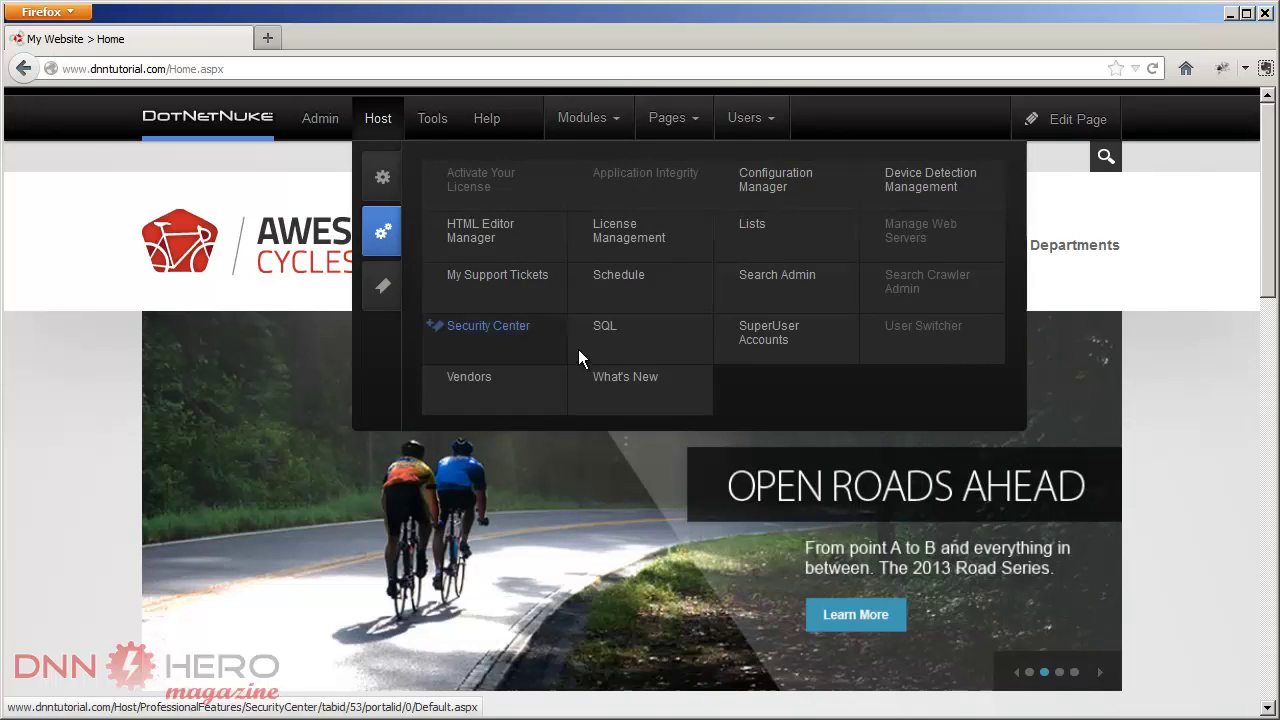
- Open Host > User Switcher and highlight its 'Professional and Enterprise' versions notice
{"action": "left_click", "coordinate": [928, 330]}
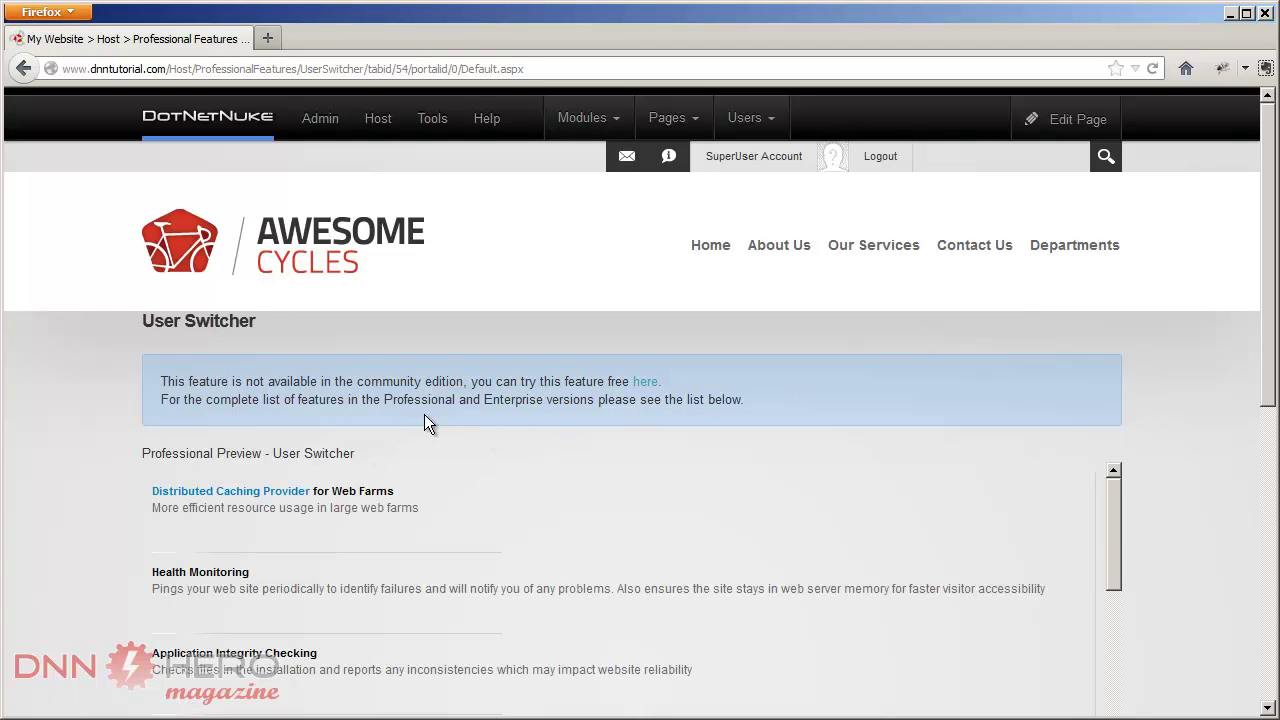
{"action": "left_click_drag", "start_coordinate": [384, 399], "coordinate": [539, 409]}
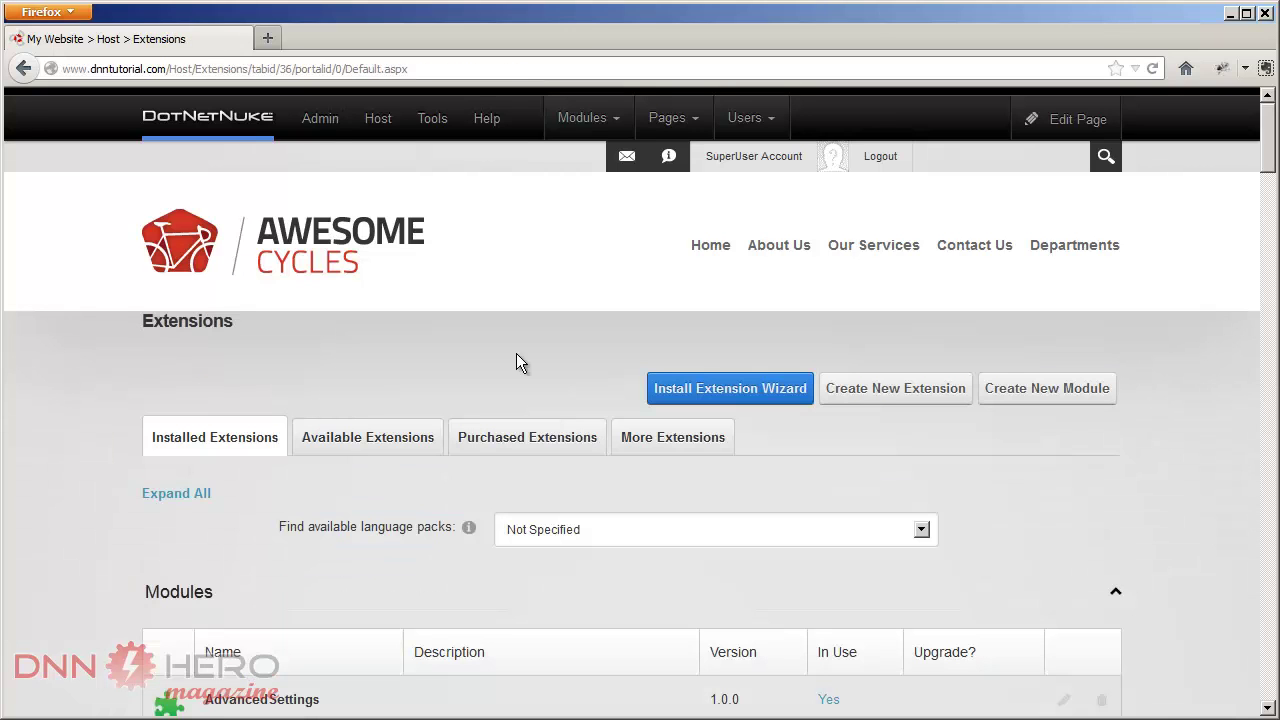
{"action": "mouse_move", "coordinate": [378, 118]}
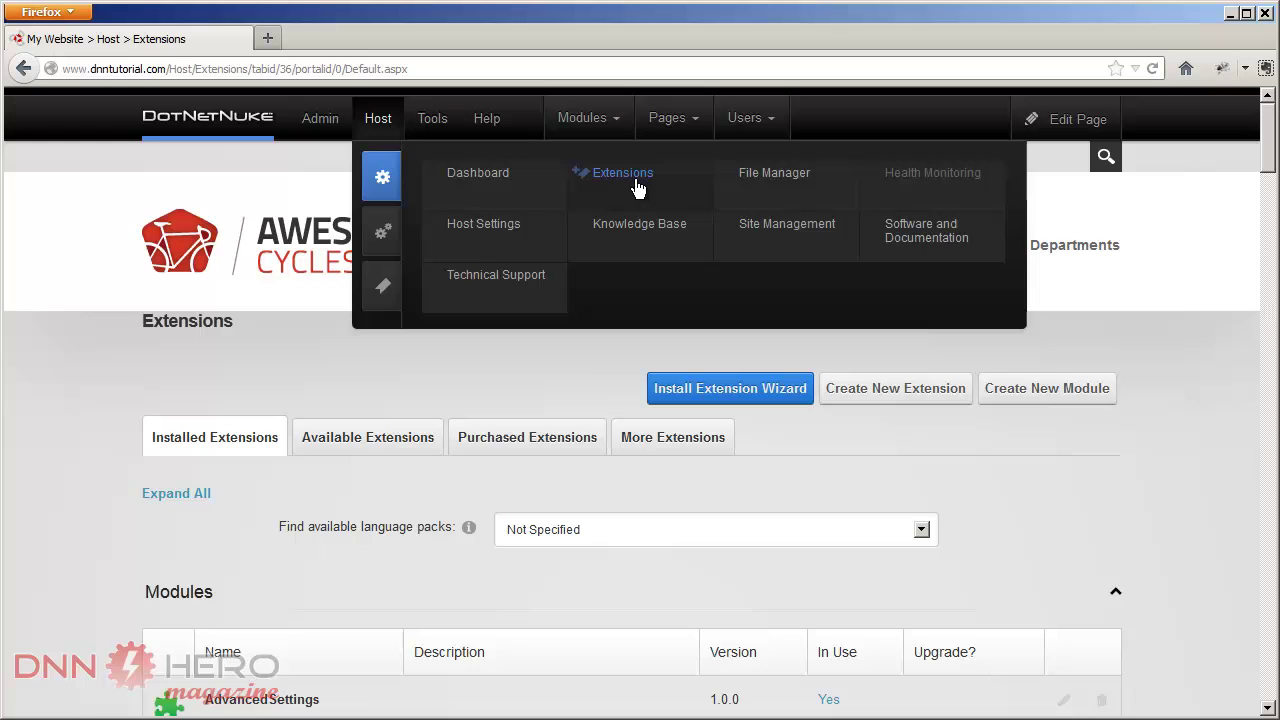
{"action": "scroll", "coordinate": [73, 493], "scroll_direction": "down", "scroll_amount": 3}
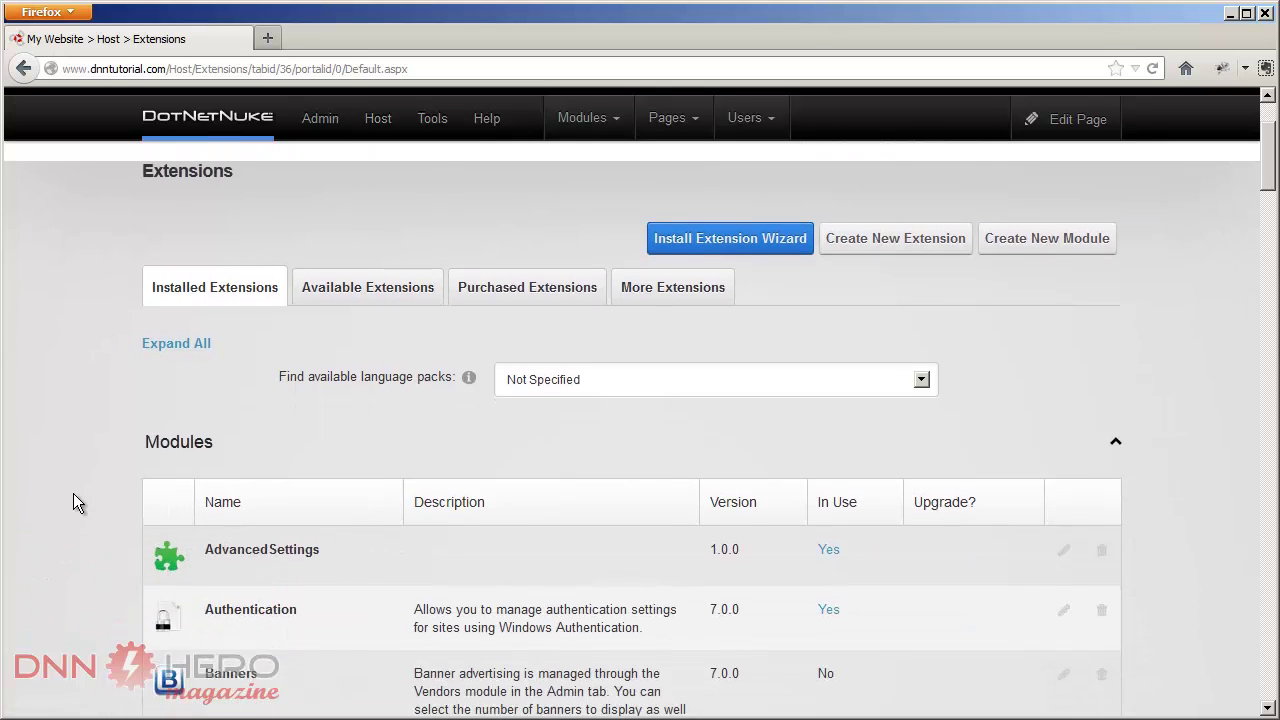
{"action": "scroll", "coordinate": [73, 493], "scroll_direction": "down", "scroll_amount": 5}
{"action": "scroll", "coordinate": [73, 493], "scroll_direction": "down", "scroll_amount": 10}
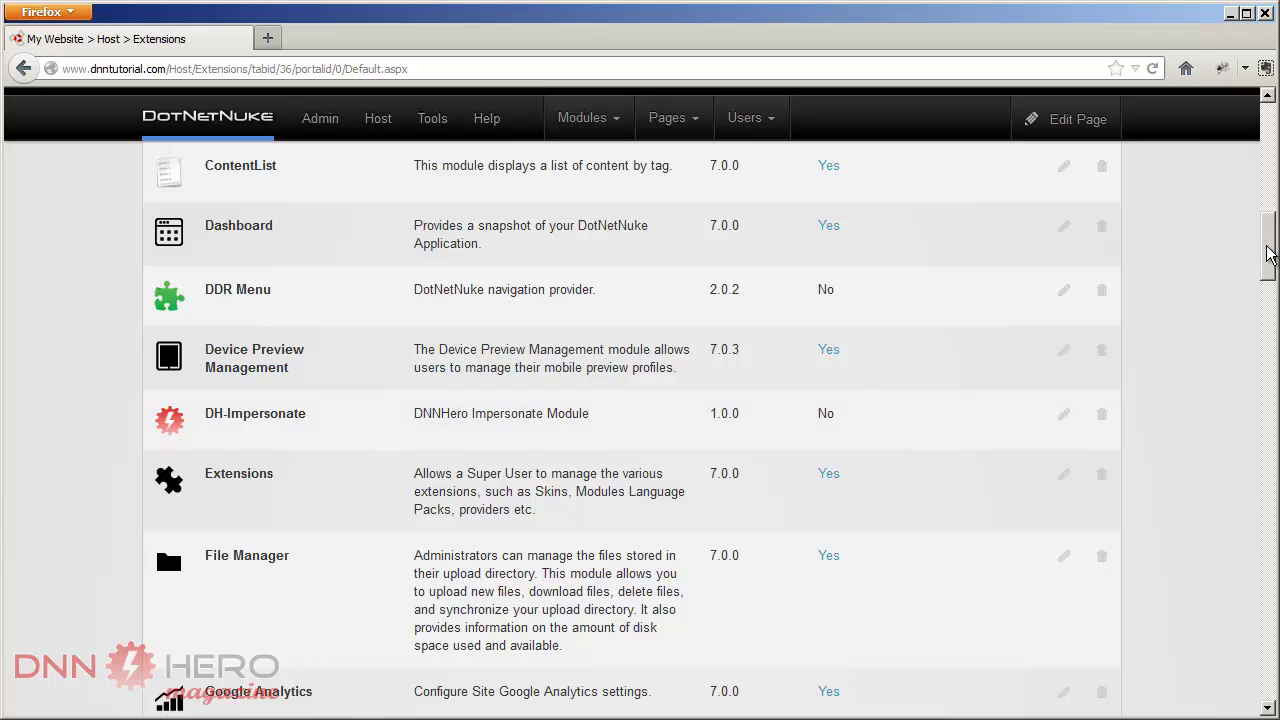
{"action": "left_click_drag", "start_coordinate": [1268, 252], "coordinate": [1266, 105]}
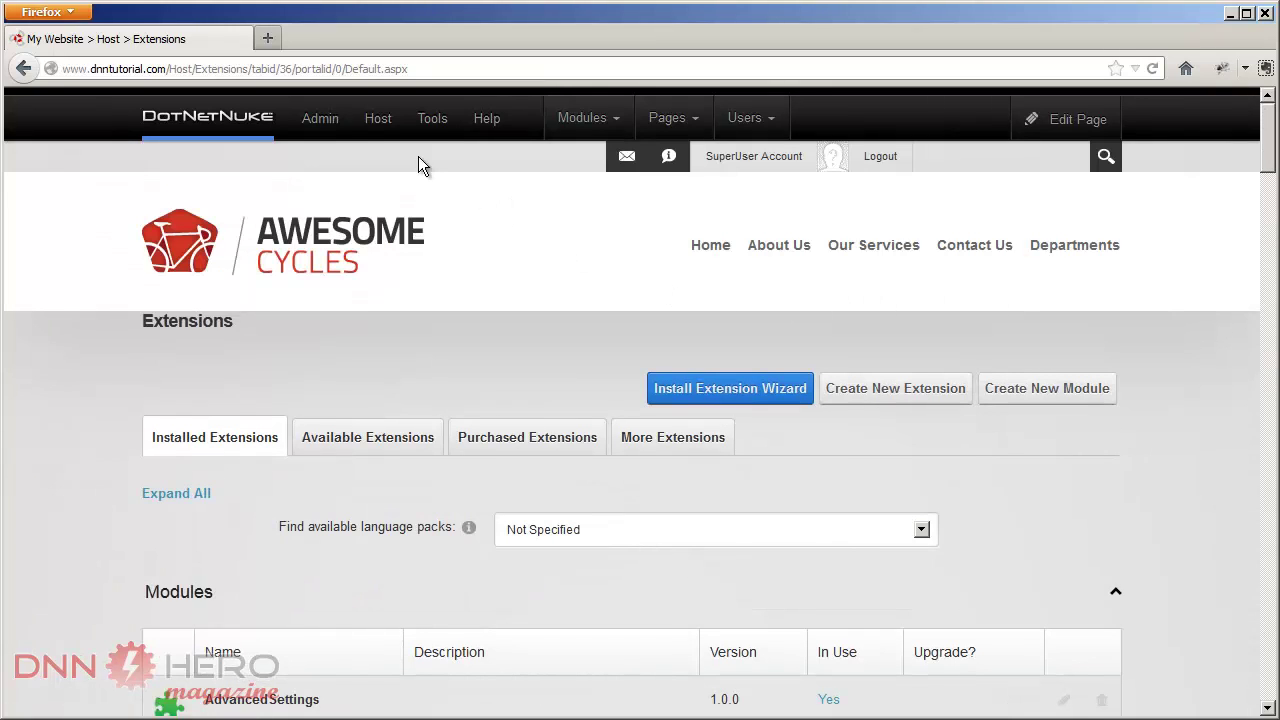
{"action": "mouse_move", "coordinate": [320, 118]}
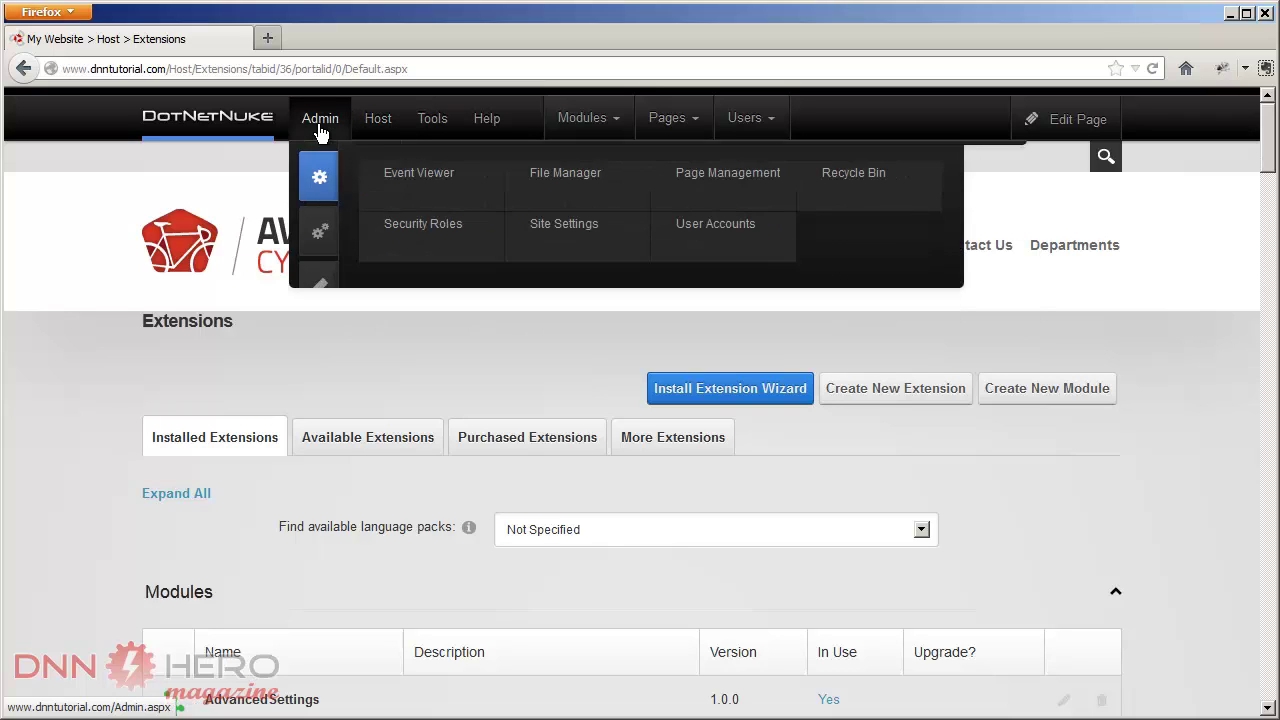
- From the home page, start a new page named 'Impersonate User'
{"action": "left_click", "coordinate": [706, 250]}
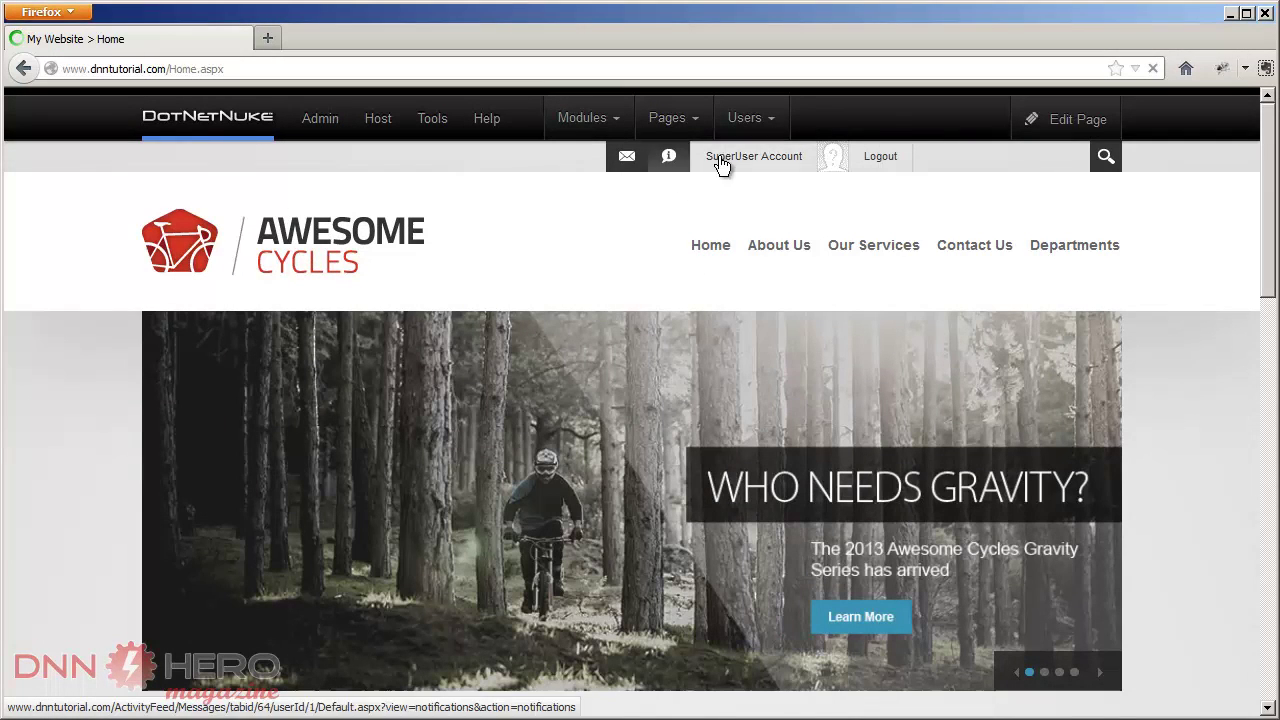
{"action": "mouse_move", "coordinate": [667, 118]}
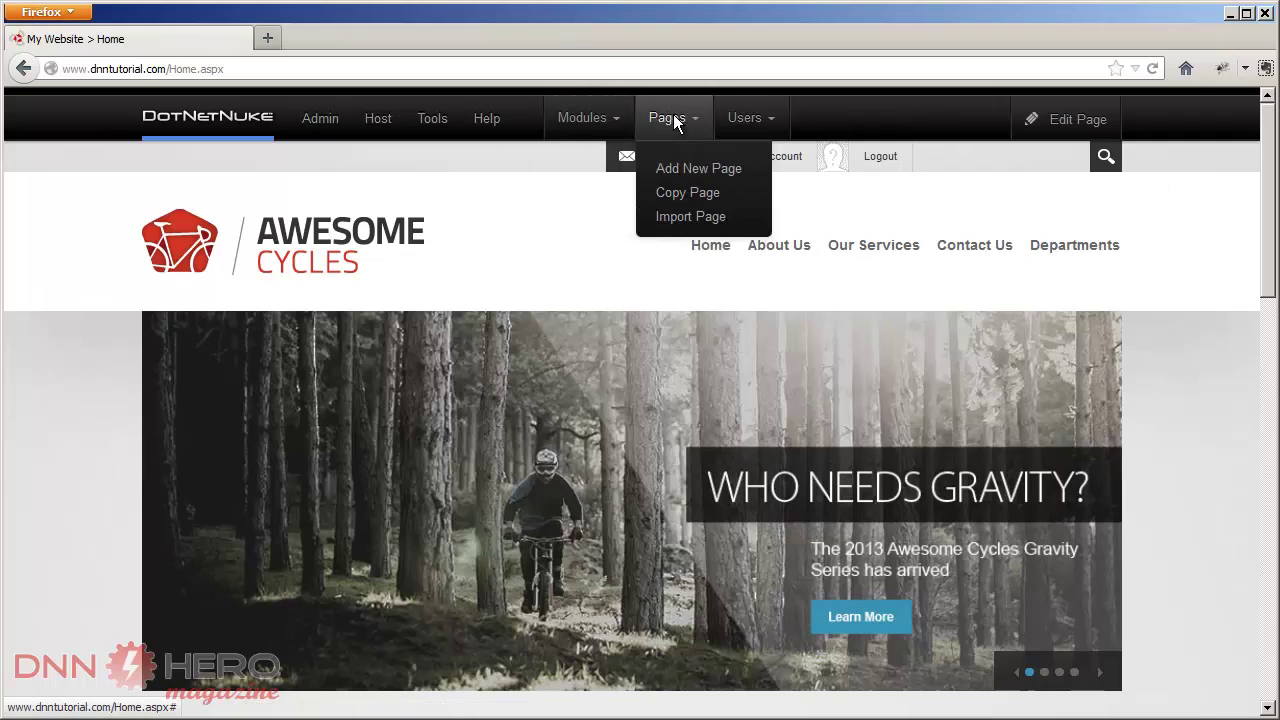
{"action": "left_click", "coordinate": [693, 175]}
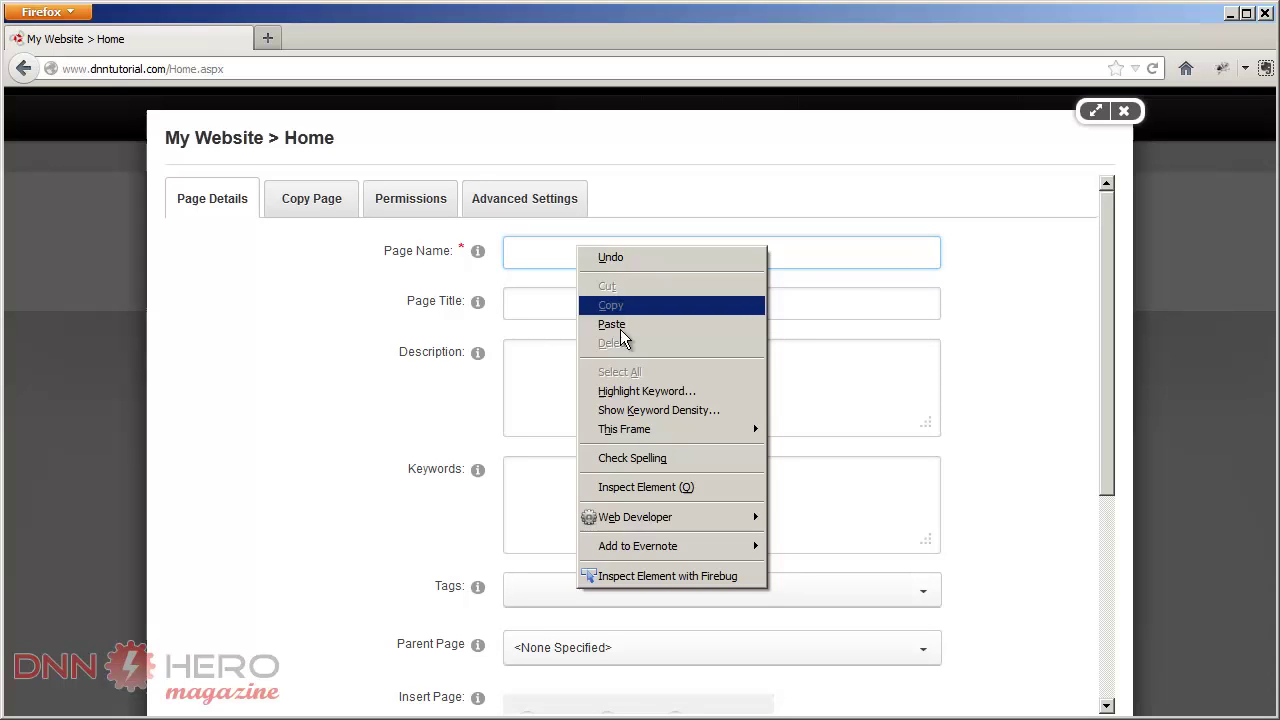
{"action": "left_click", "coordinate": [614, 324]}
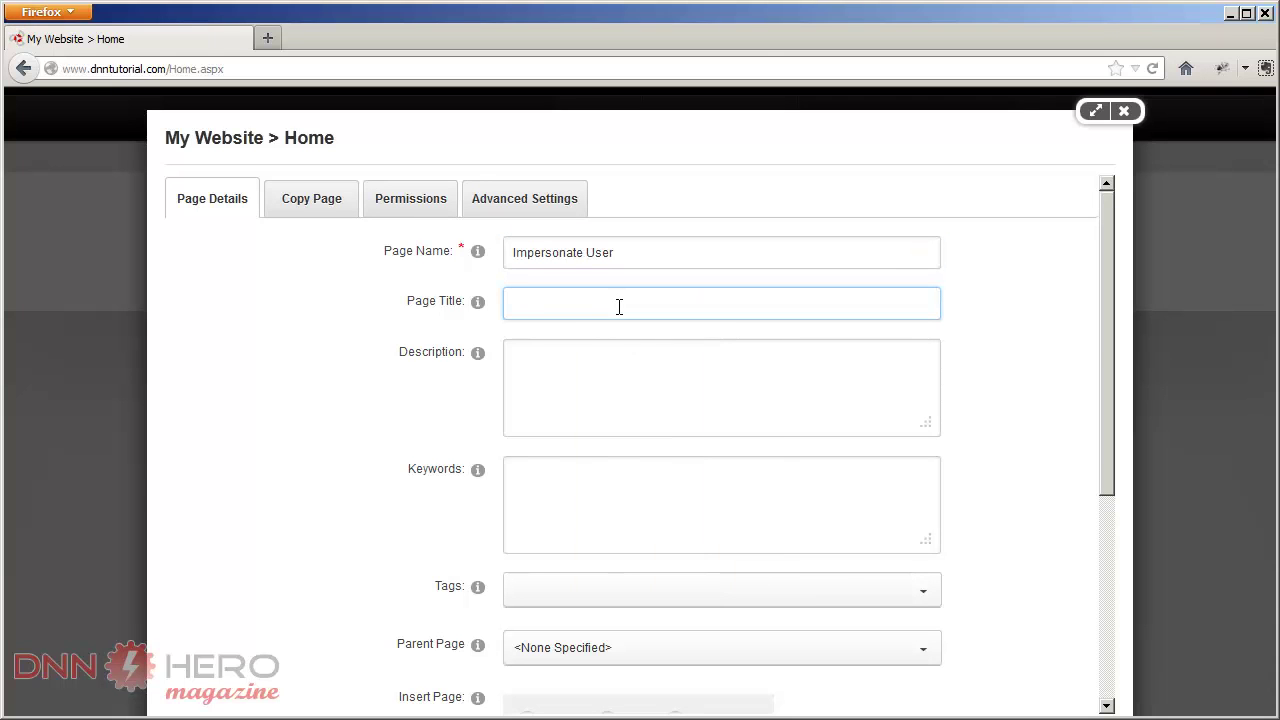
{"action": "type", "text": "Impersonate User"}
{"action": "scroll", "coordinate": [347, 505], "scroll_direction": "down", "scroll_amount": 3}
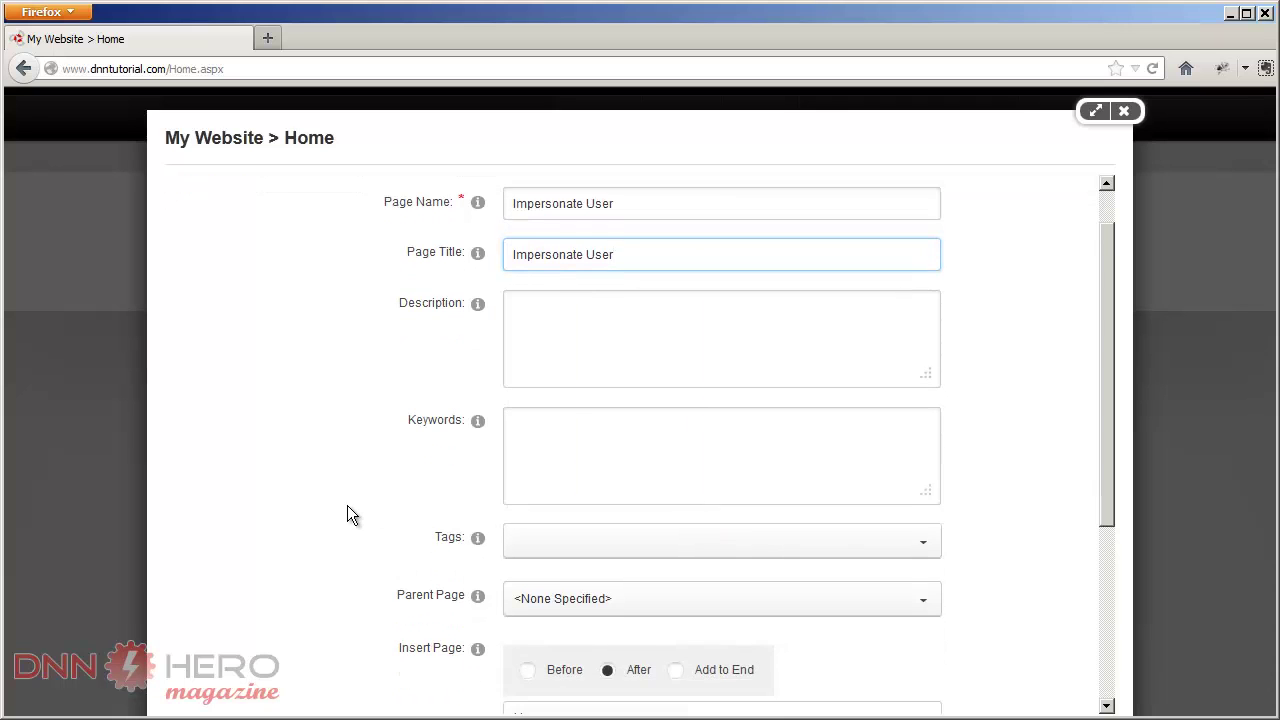
- Set the page's parent to Admin, insert it at the end, and create it
{"action": "left_click", "coordinate": [925, 535]}
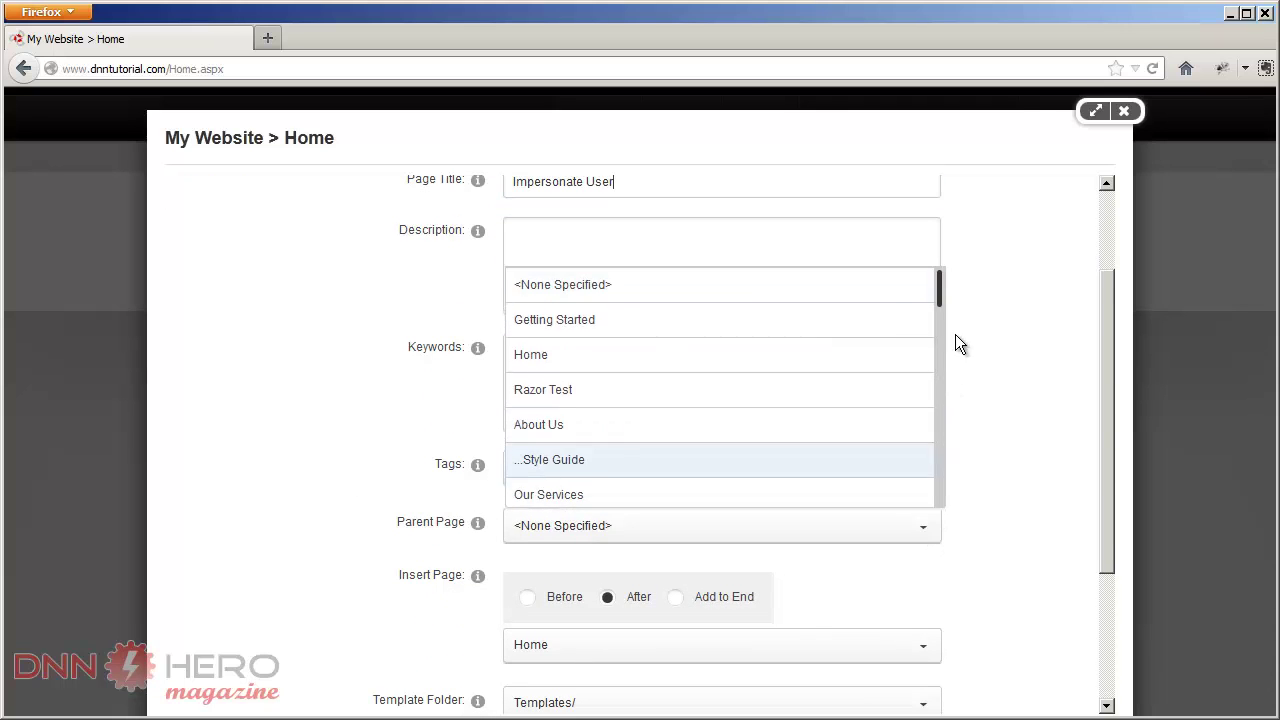
{"action": "left_click_drag", "start_coordinate": [941, 309], "coordinate": [931, 400]}
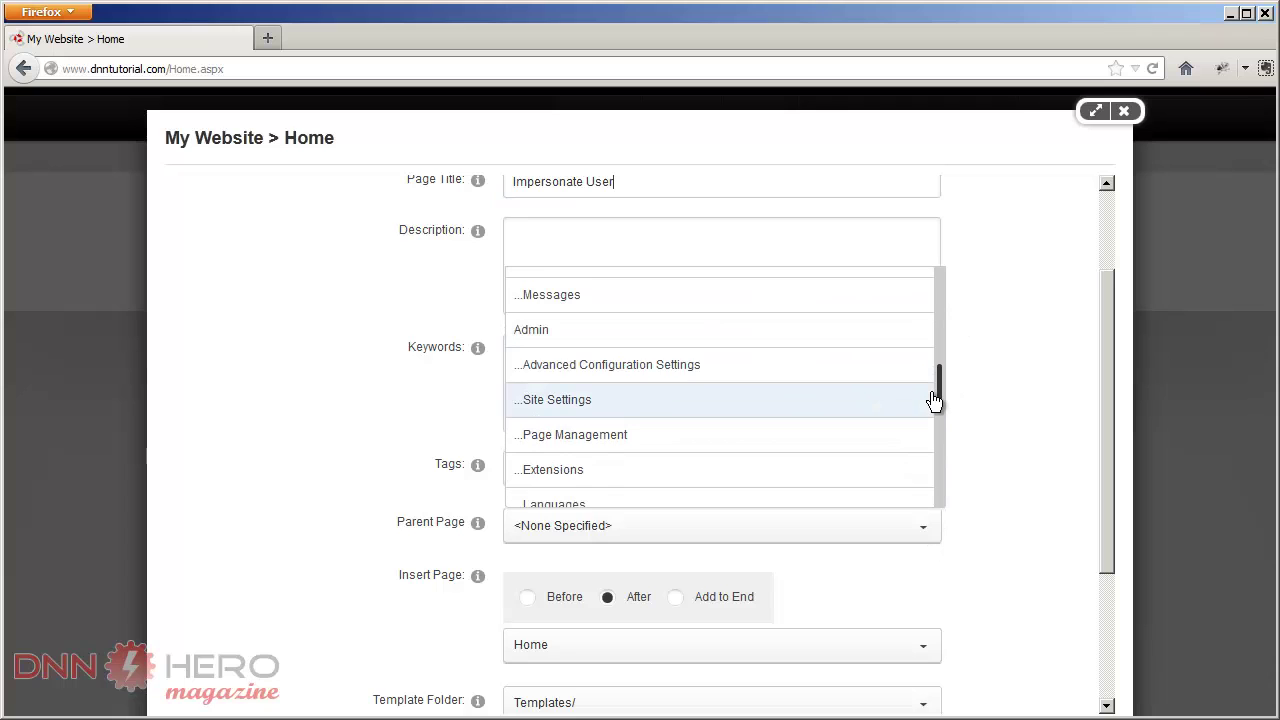
{"action": "left_click", "coordinate": [772, 343]}
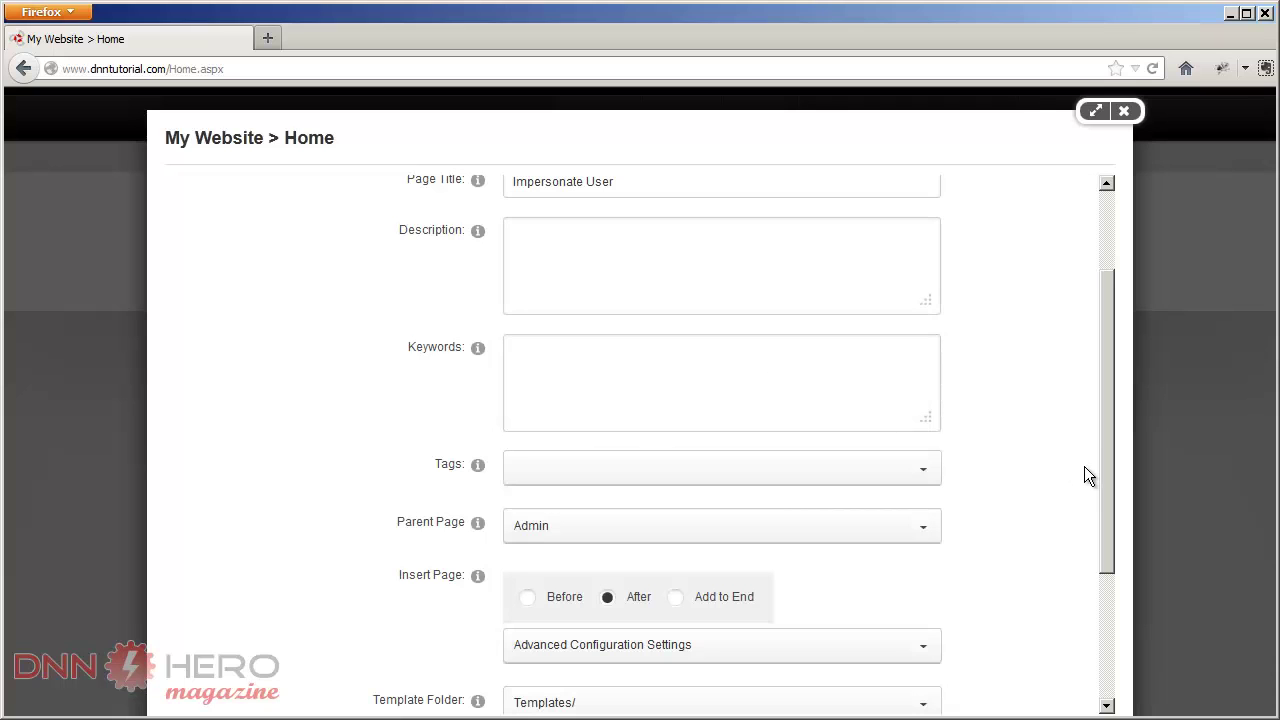
{"action": "mouse_move", "coordinate": [1102, 458]}
{"action": "left_mouse_down"}
{"action": "mouse_move", "coordinate": [1103, 489]}
{"action": "mouse_move", "coordinate": [1040, 546]}
{"action": "left_mouse_up"}
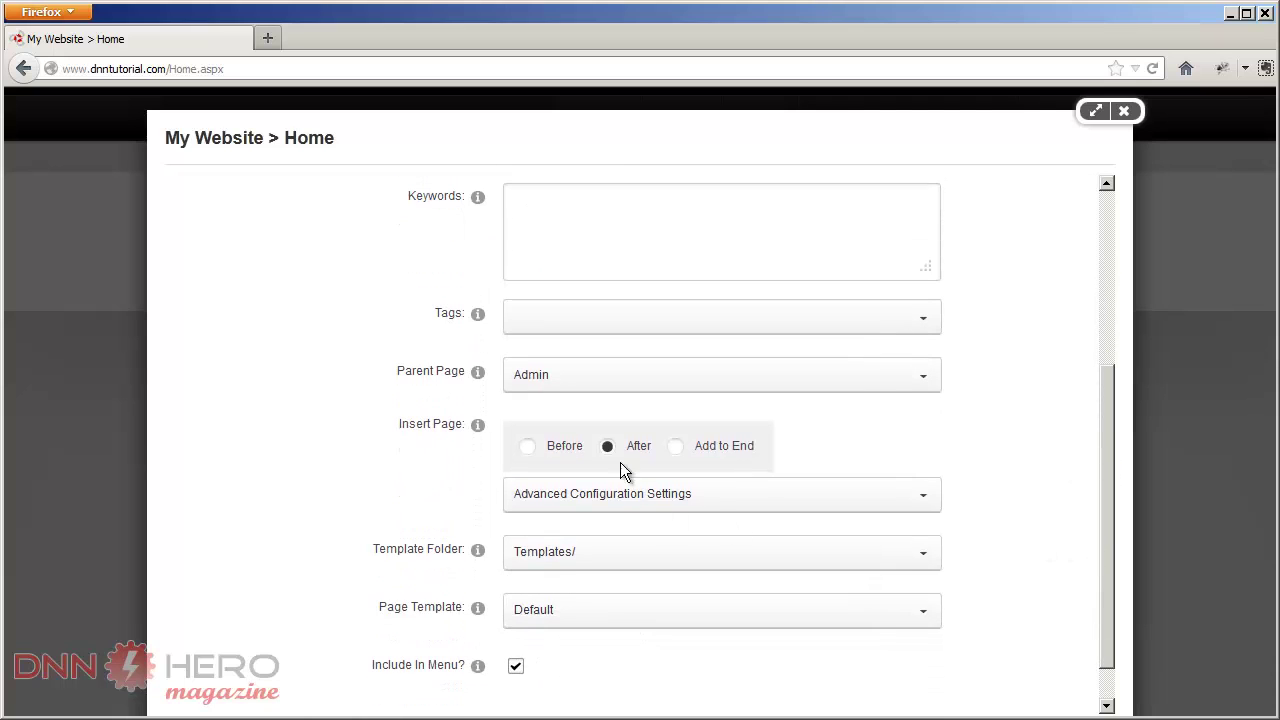
{"action": "left_click", "coordinate": [676, 446]}
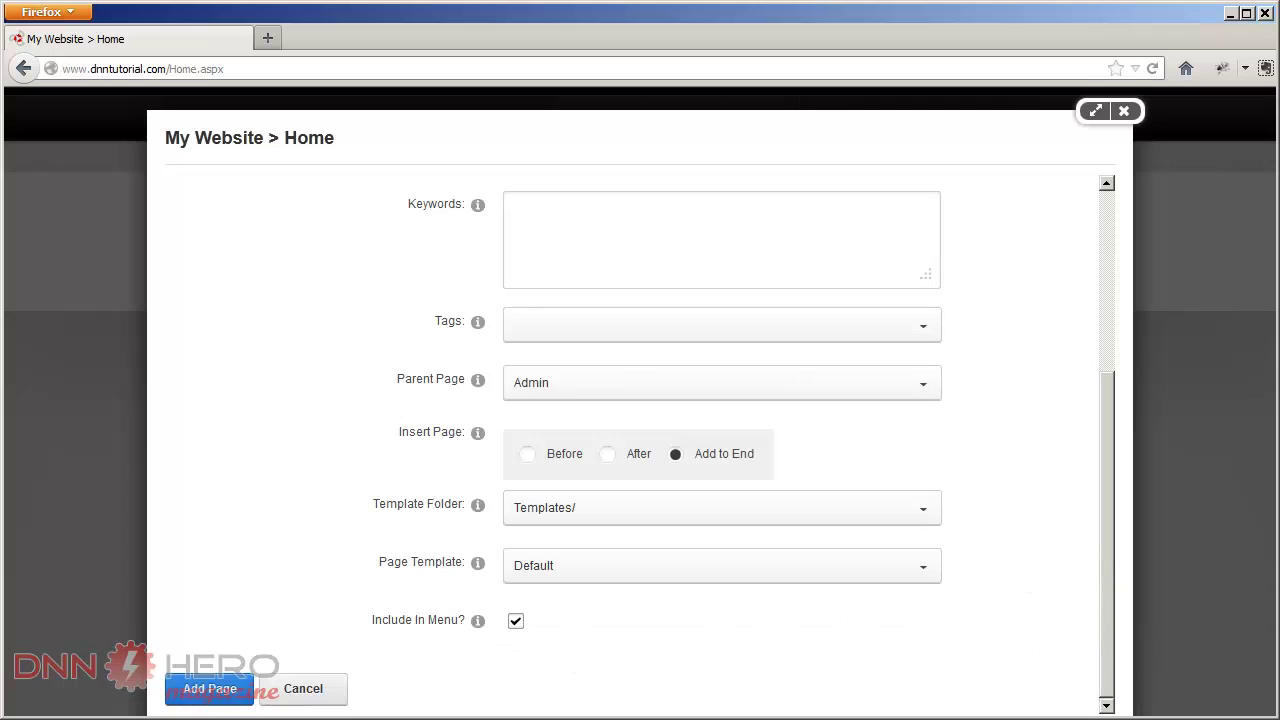
{"action": "left_click", "coordinate": [212, 688]}
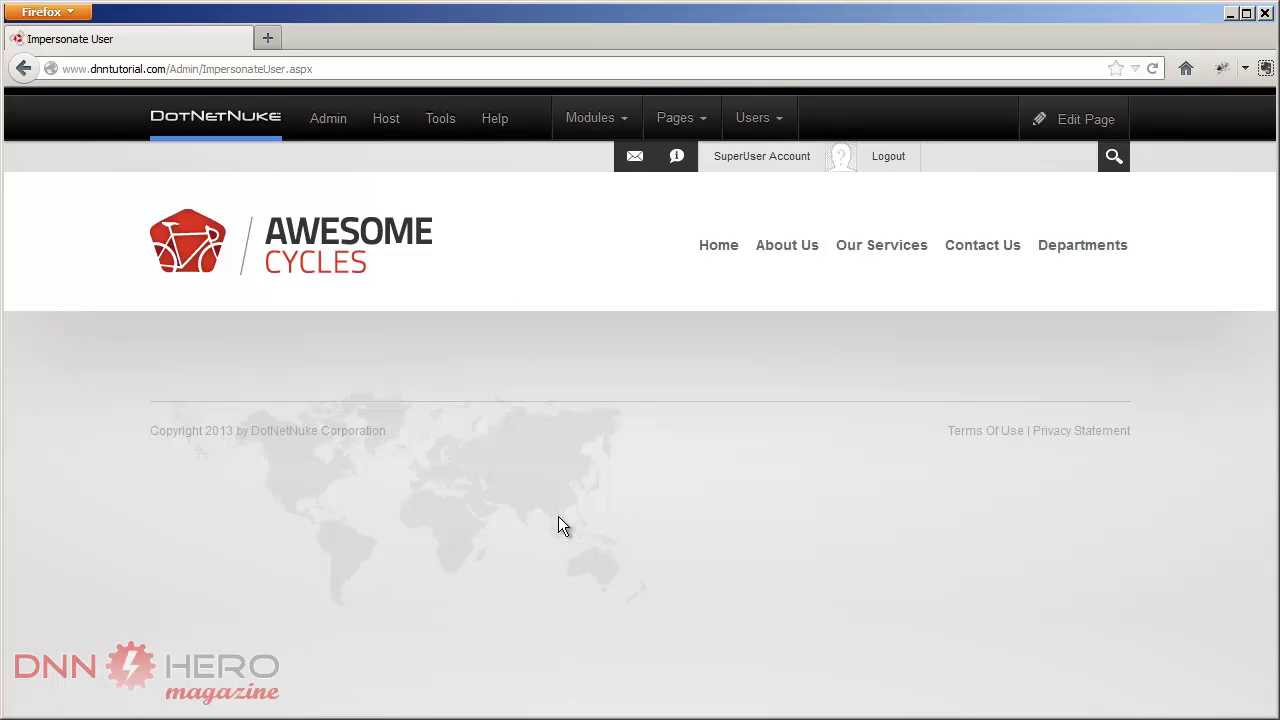
- Add the DH-Impersonate module to the page's contentPane
{"action": "left_click", "coordinate": [181, 70]}
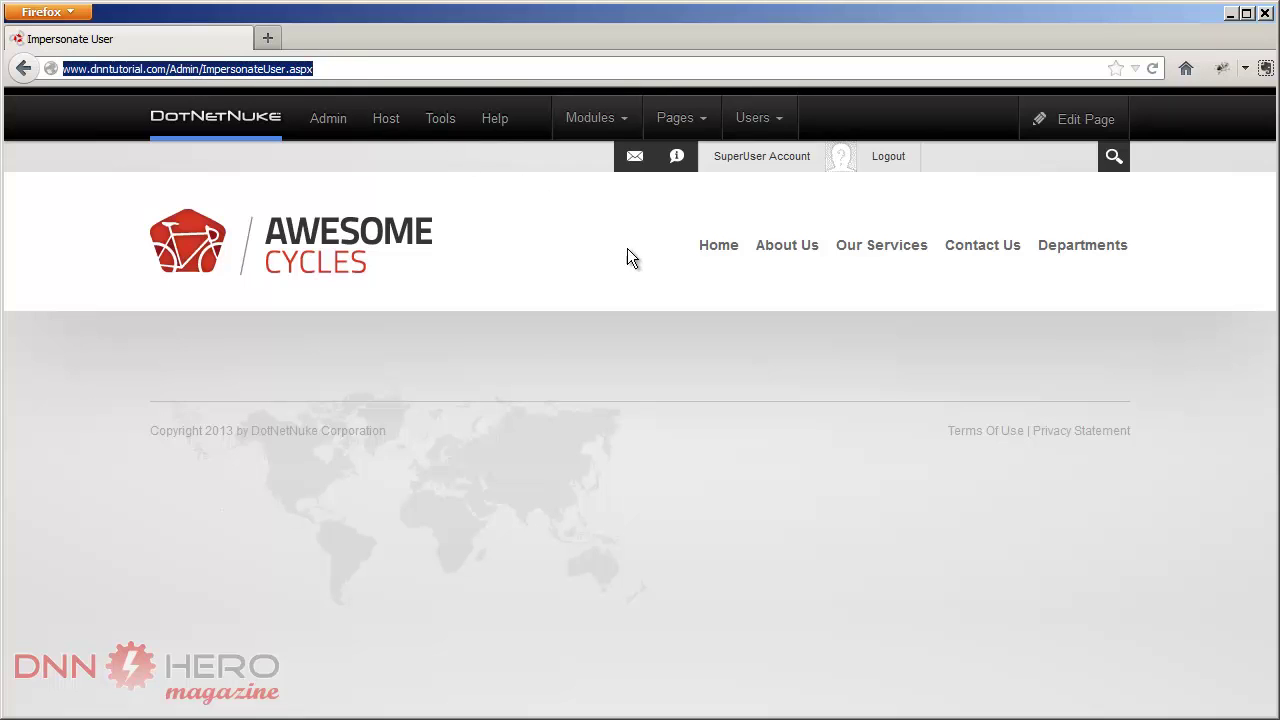
{"action": "mouse_move", "coordinate": [596, 118]}
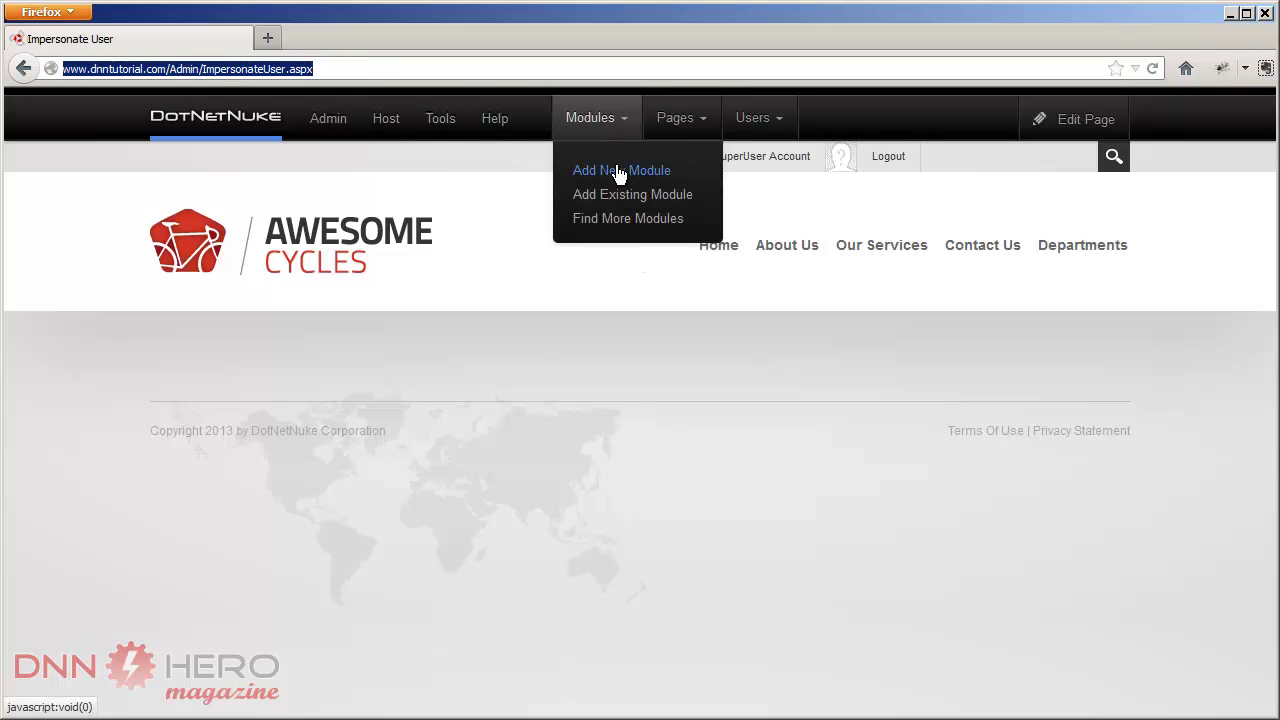
{"action": "left_click", "coordinate": [618, 174]}
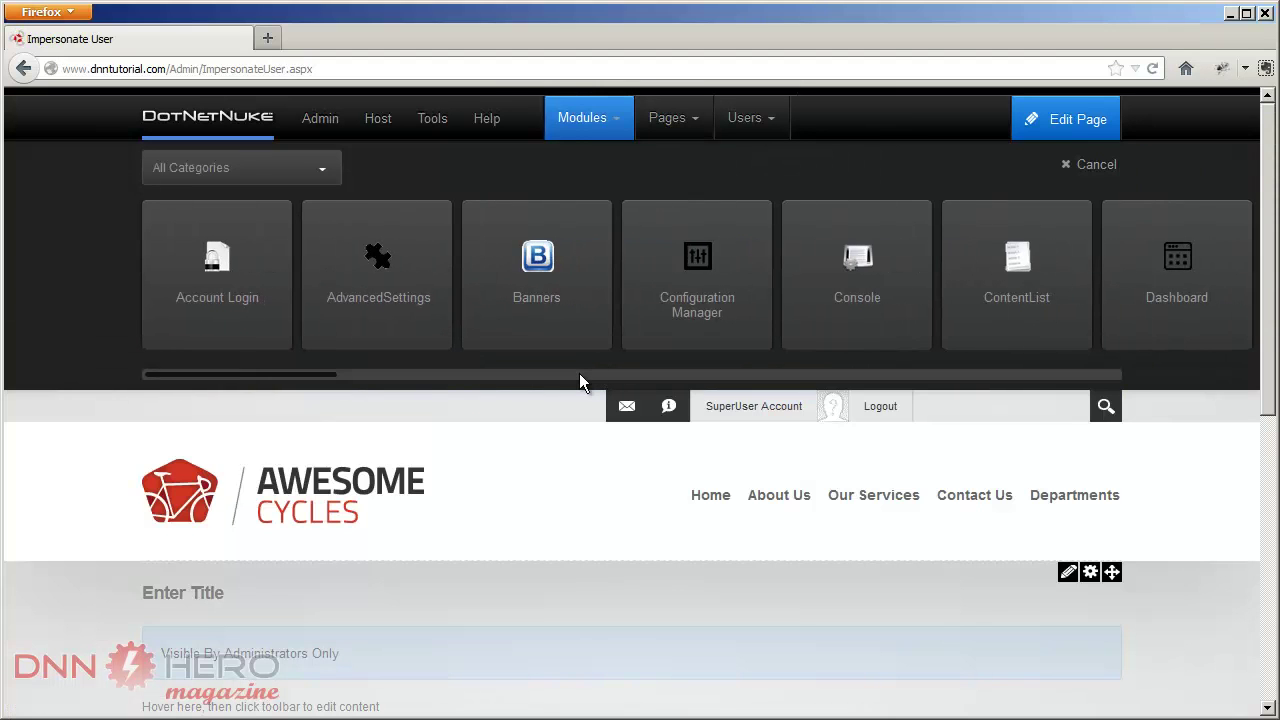
{"action": "scroll", "coordinate": [579, 373], "scroll_direction": "down", "scroll_amount": 3}
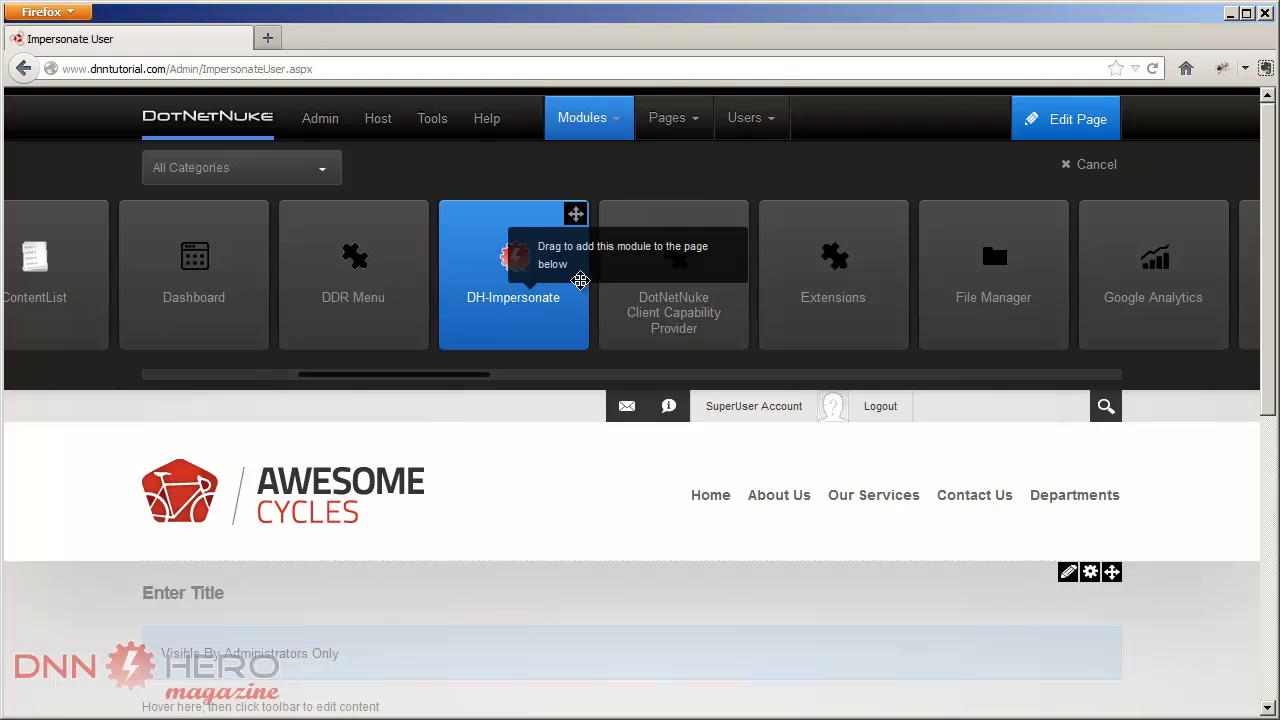
{"action": "left_click", "coordinate": [573, 216]}
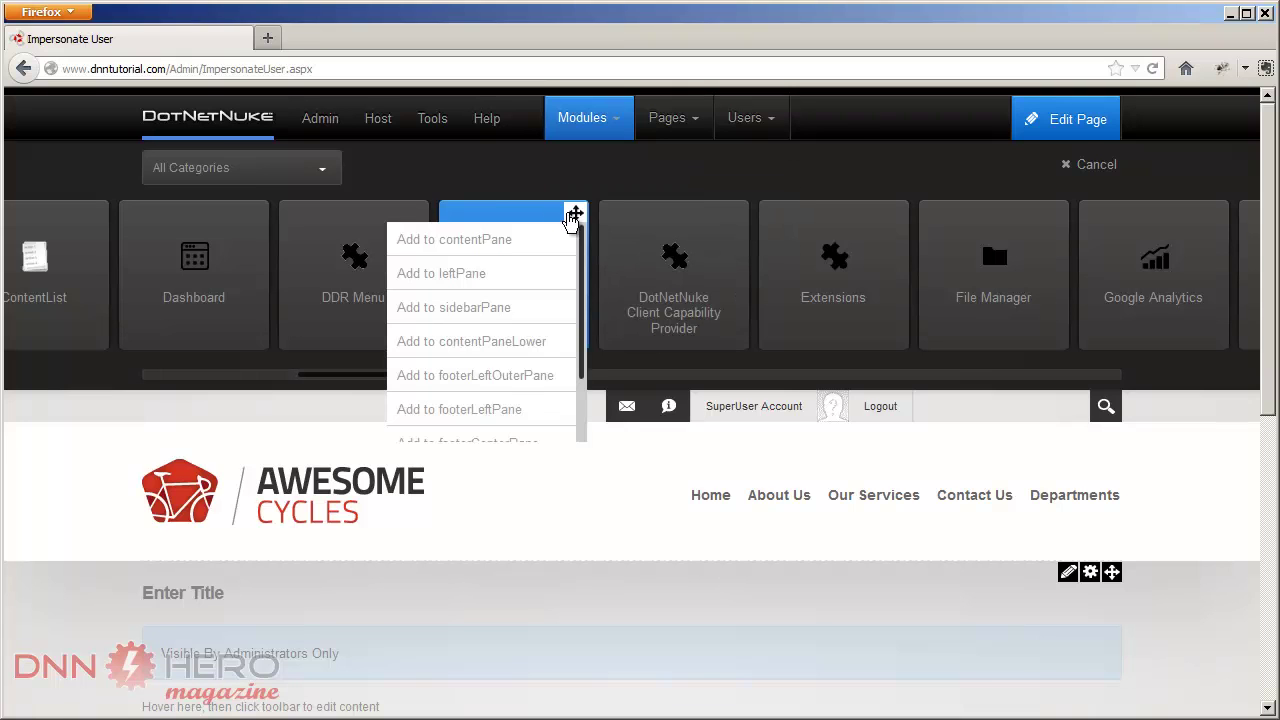
{"action": "left_click", "coordinate": [505, 250]}
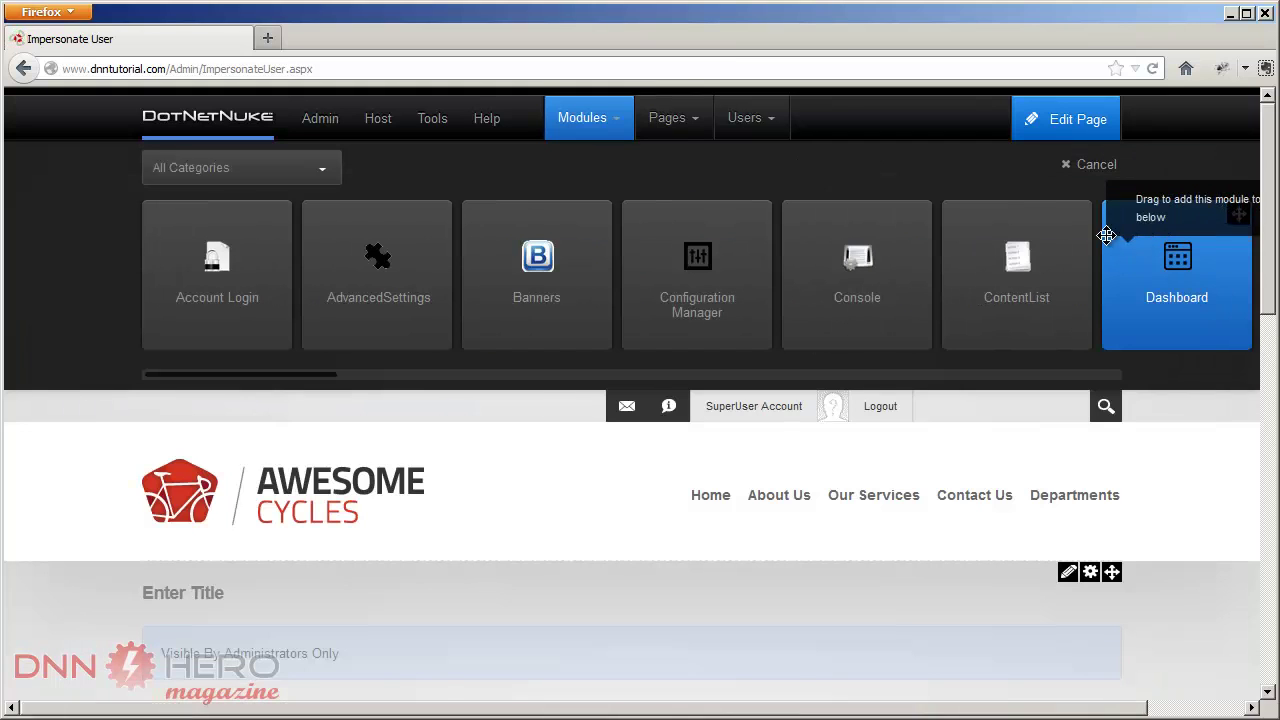
- Close the add-module panel and delete the empty Enter Title module, confirming the deletion
{"action": "left_click", "coordinate": [1212, 298]}
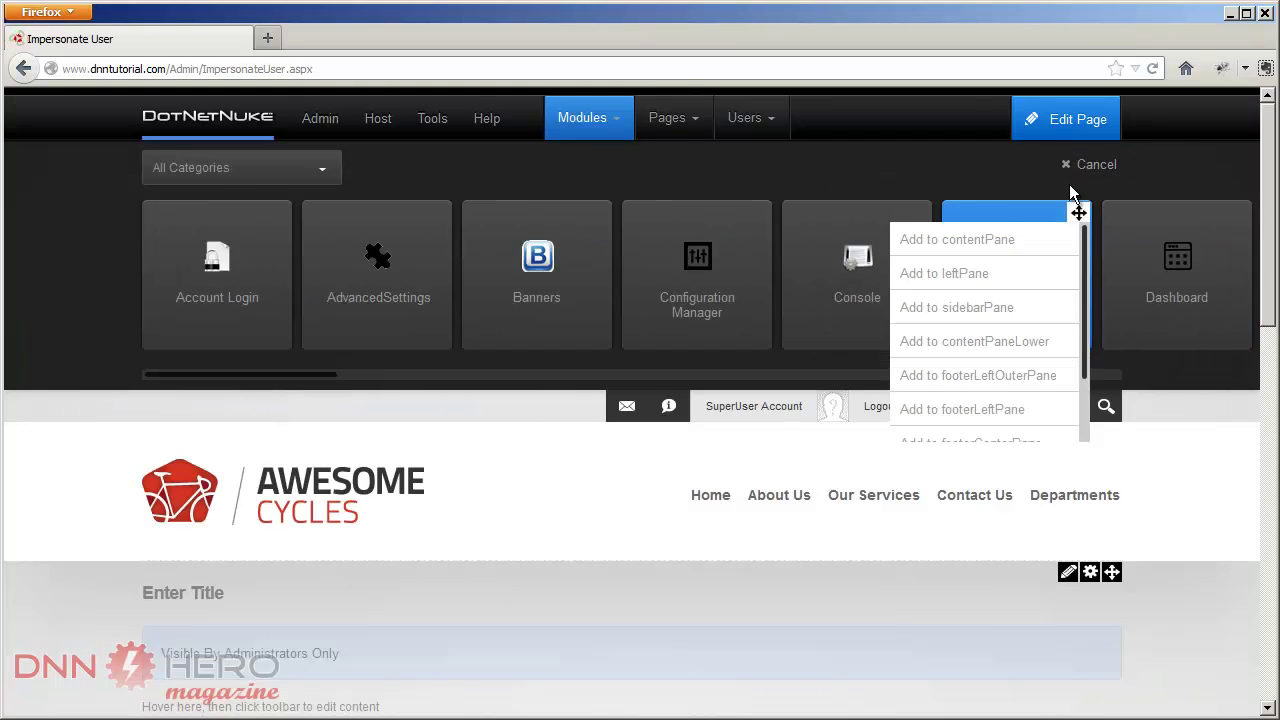
{"action": "left_click", "coordinate": [1090, 164]}
{"action": "left_click_drag", "start_coordinate": [1267, 266], "coordinate": [1248, 311]}
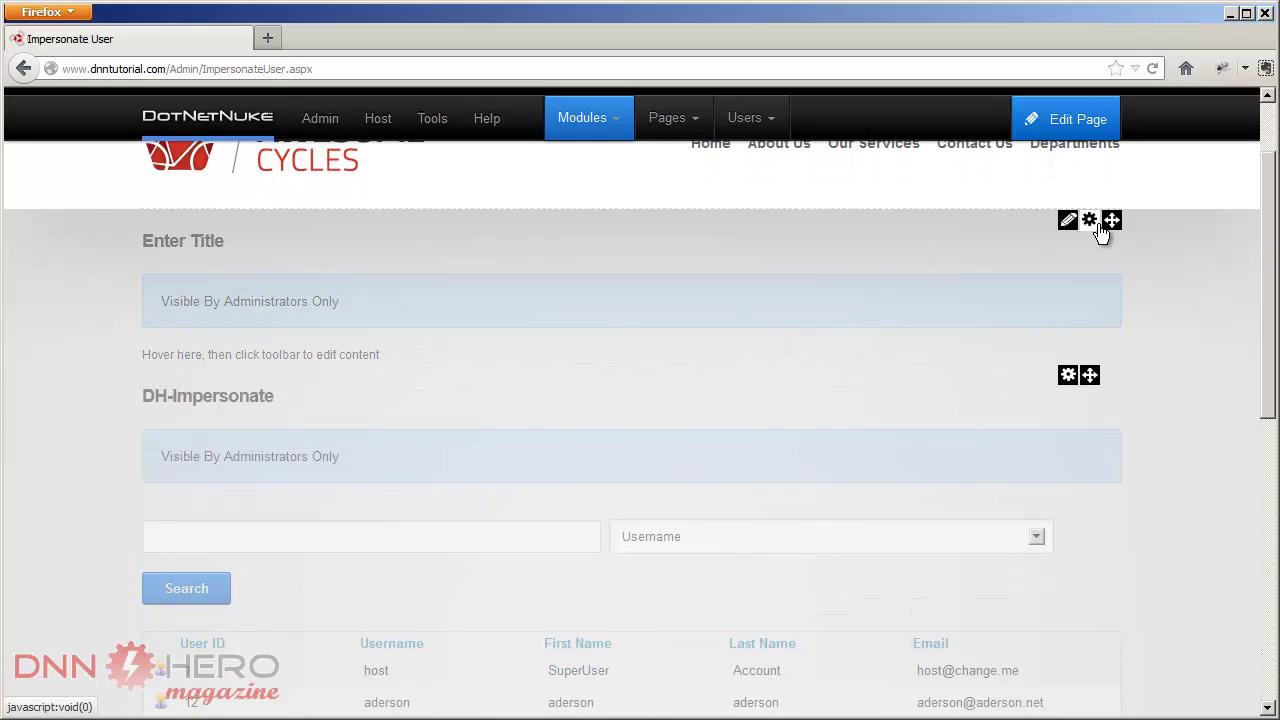
{"action": "mouse_move", "coordinate": [1089, 220]}
{"action": "left_click", "coordinate": [985, 395]}
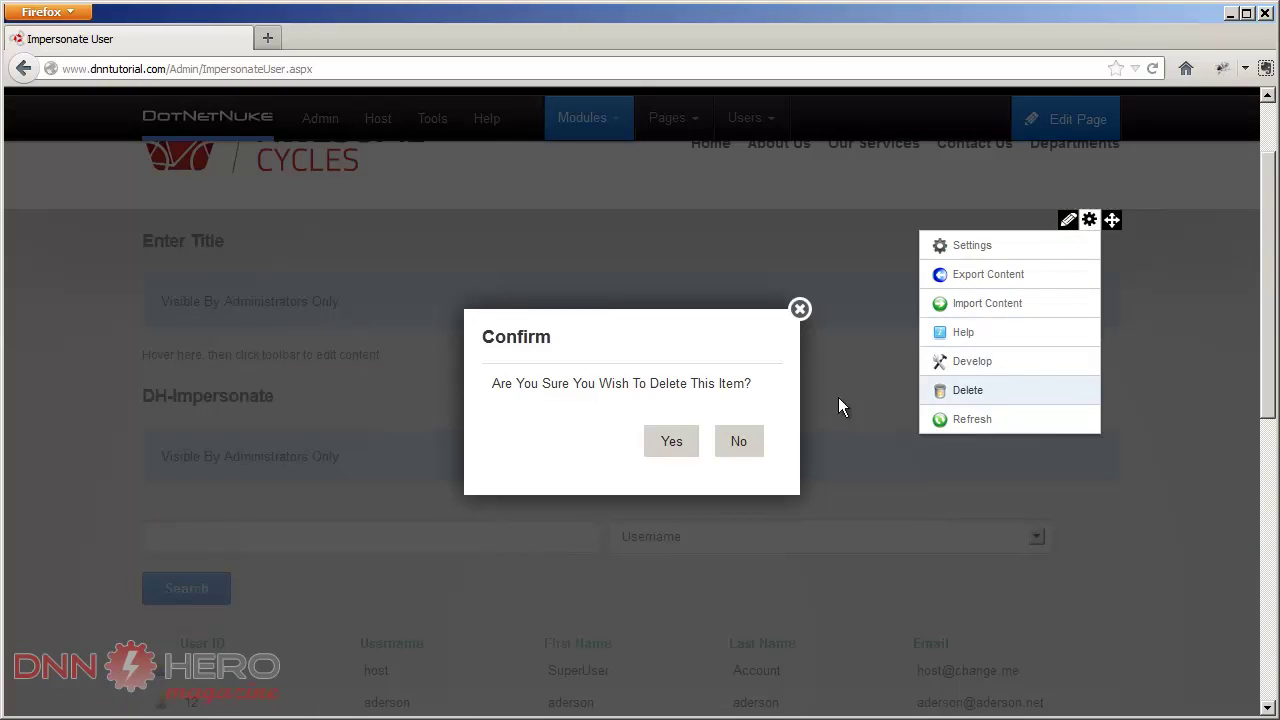
{"action": "left_click", "coordinate": [676, 438]}
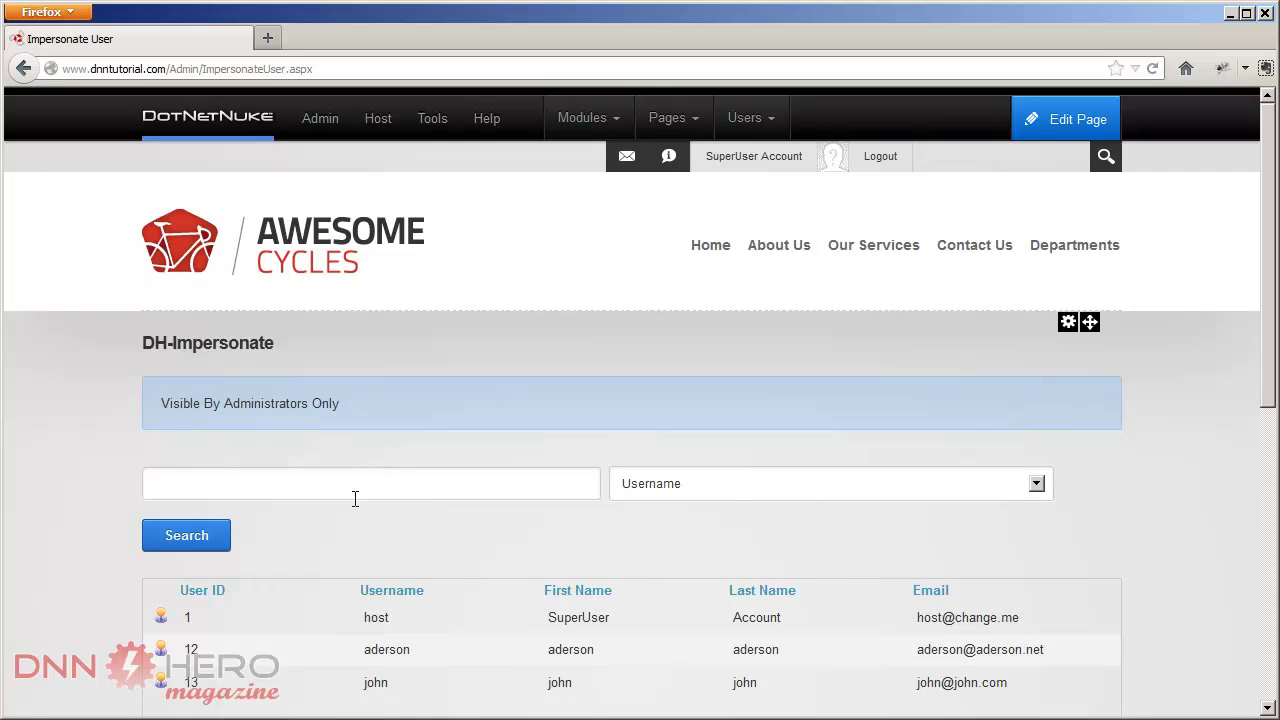
- Check the search-by options, then choose Log in as User on john's row
{"action": "left_click", "coordinate": [676, 493]}
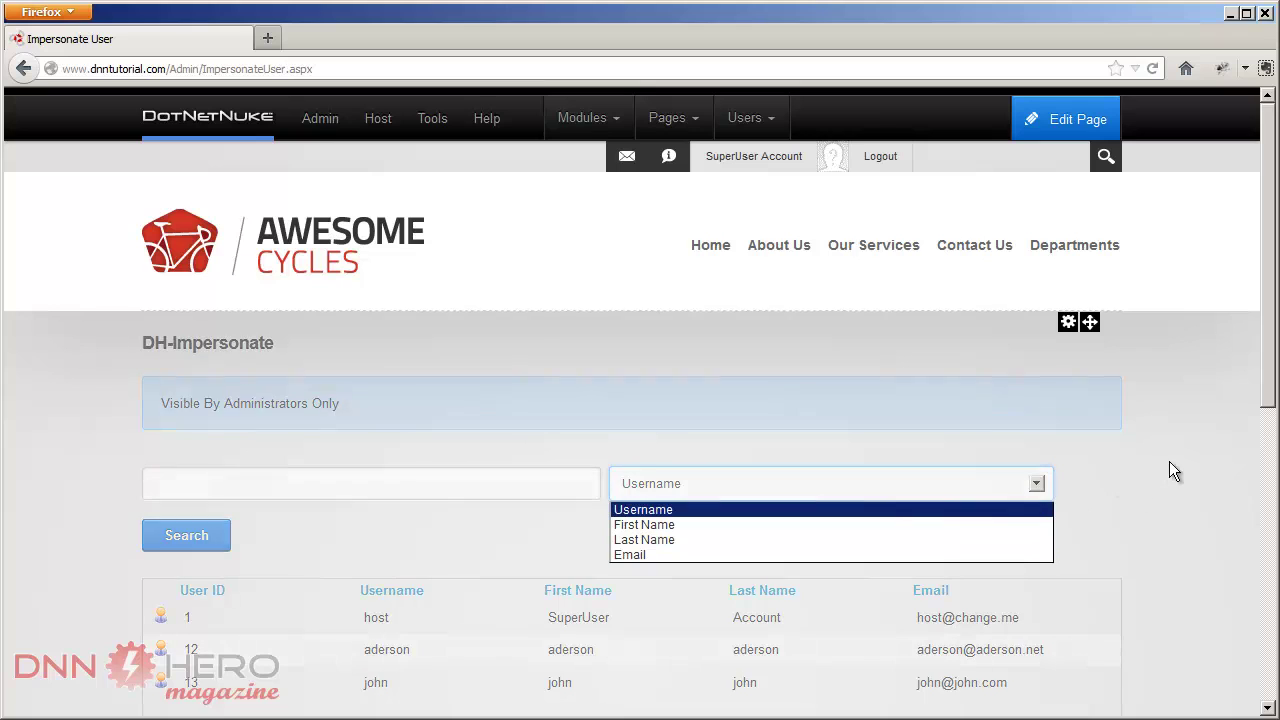
{"action": "left_click", "coordinate": [1268, 398]}
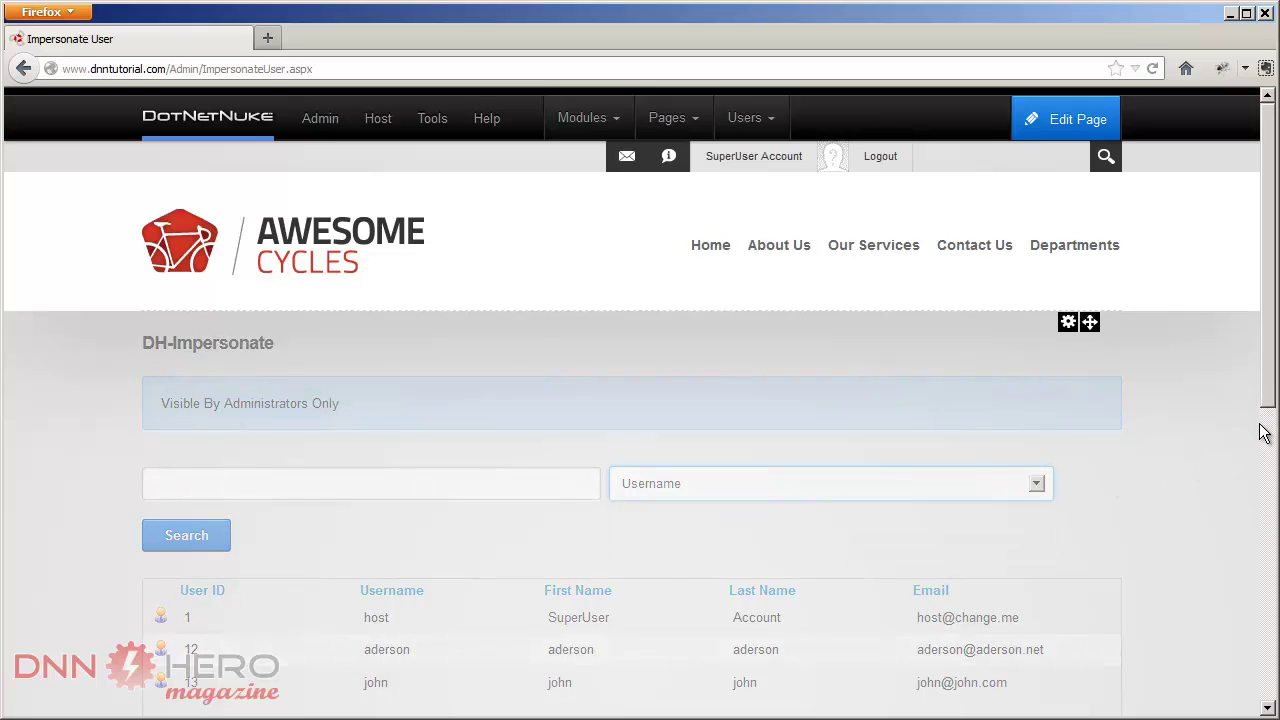
{"action": "scroll", "coordinate": [1265, 432], "scroll_direction": "down", "scroll_amount": 2}
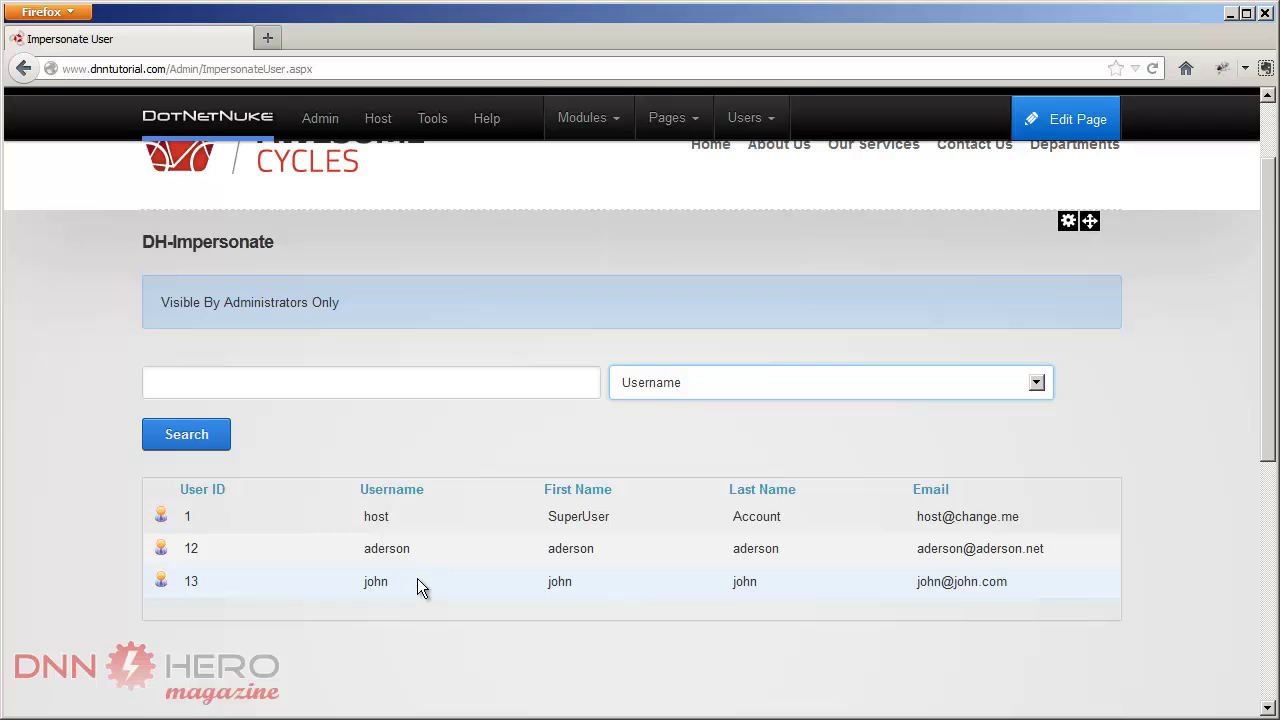
{"action": "left_click", "coordinate": [160, 584]}
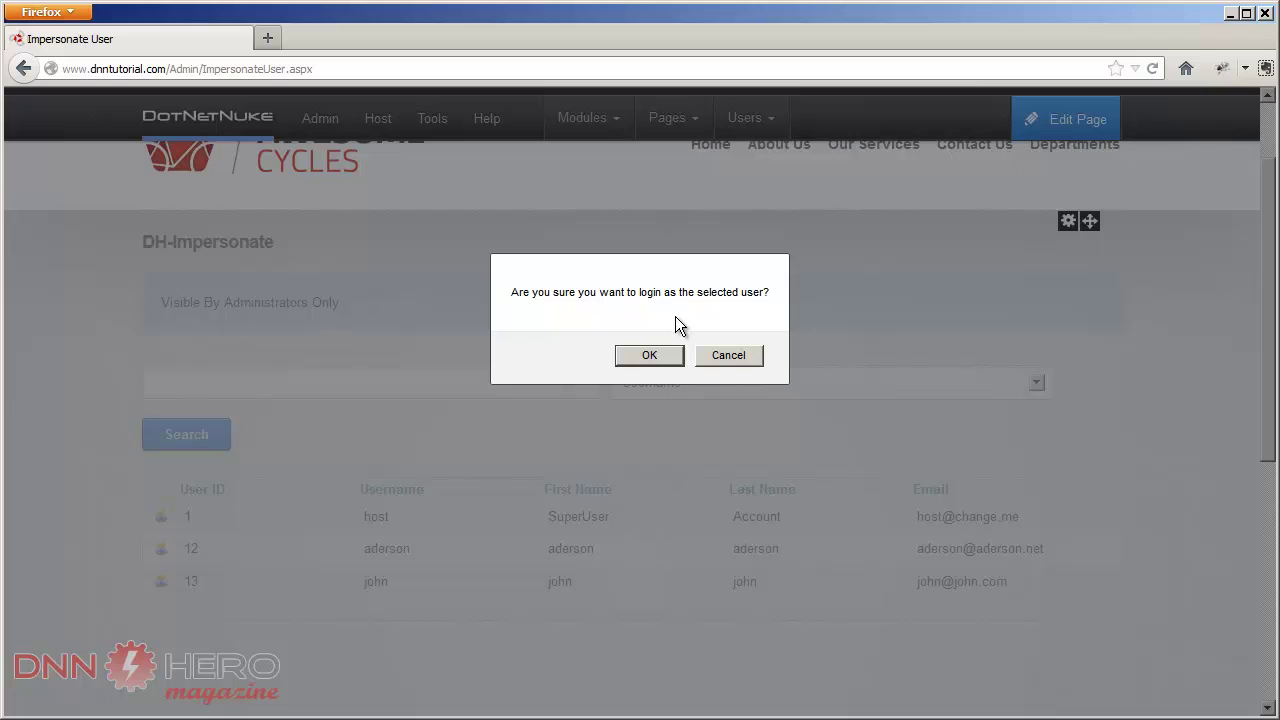
- Confirm the prompt to log in as john
{"action": "left_click", "coordinate": [650, 356]}
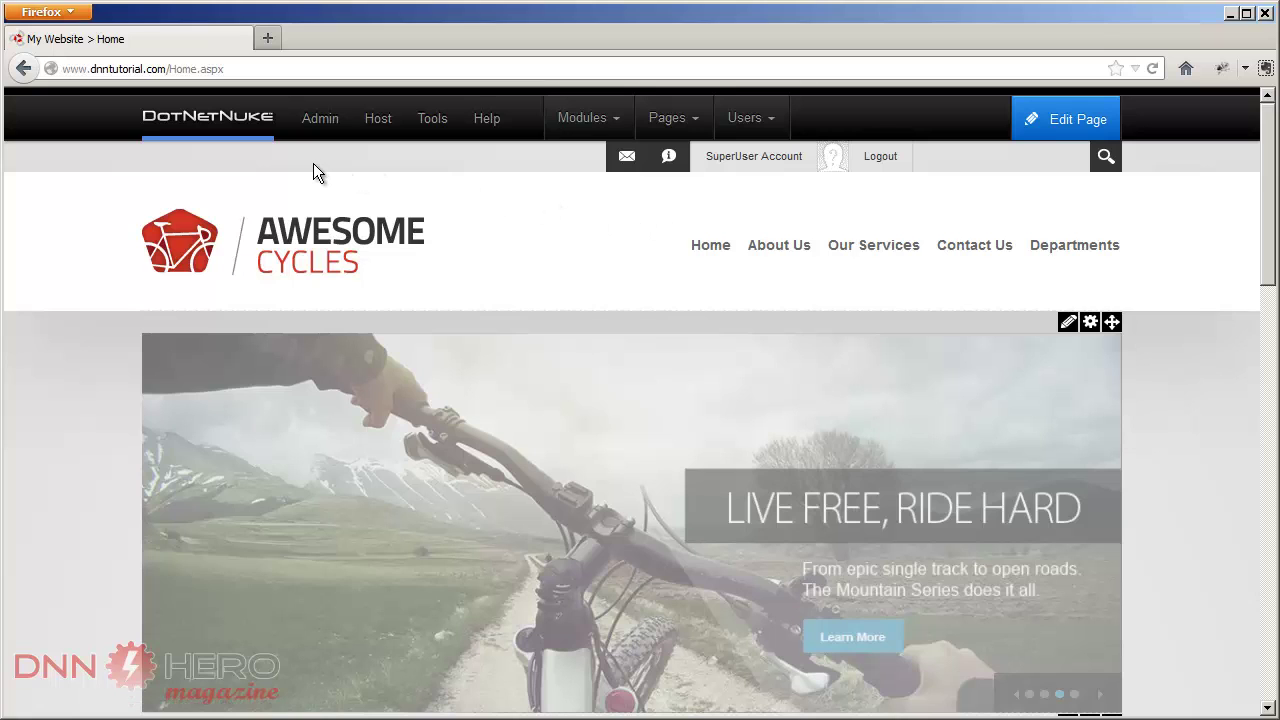
{"action": "mouse_move", "coordinate": [320, 118]}
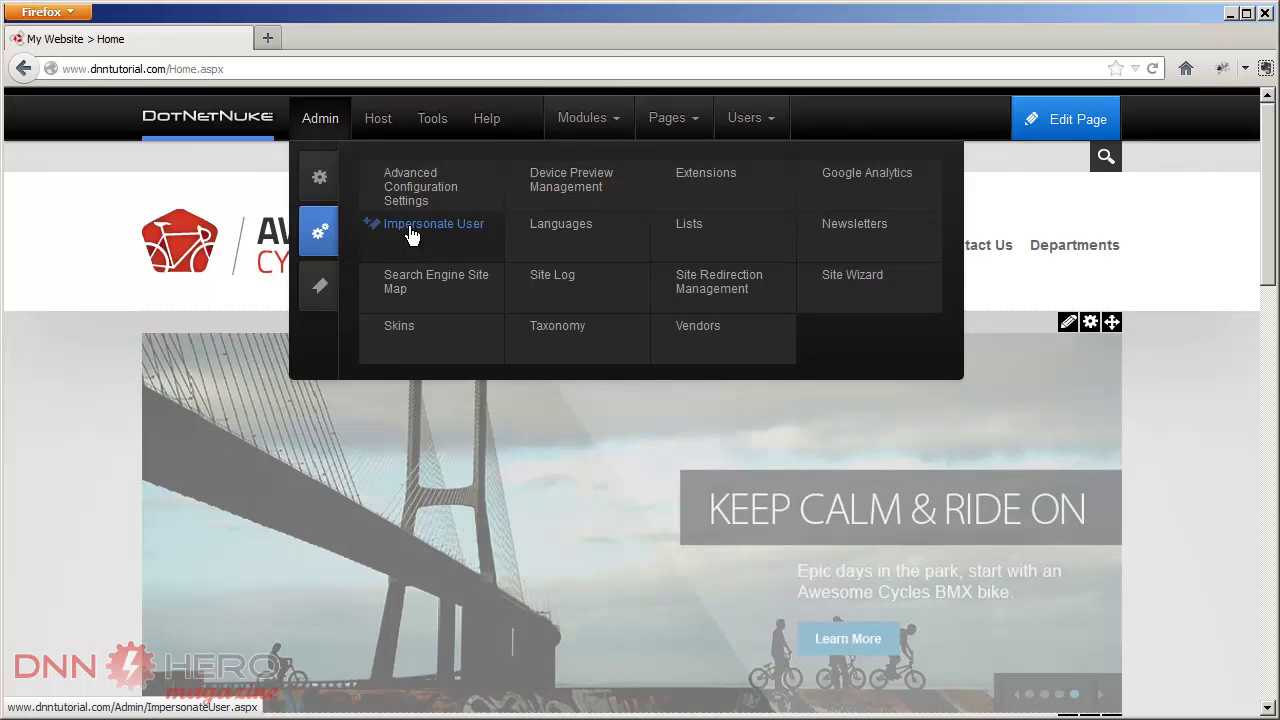
- Go to Admin > Impersonate User and scroll to the host, aderson and john user list
{"action": "left_click", "coordinate": [455, 232]}
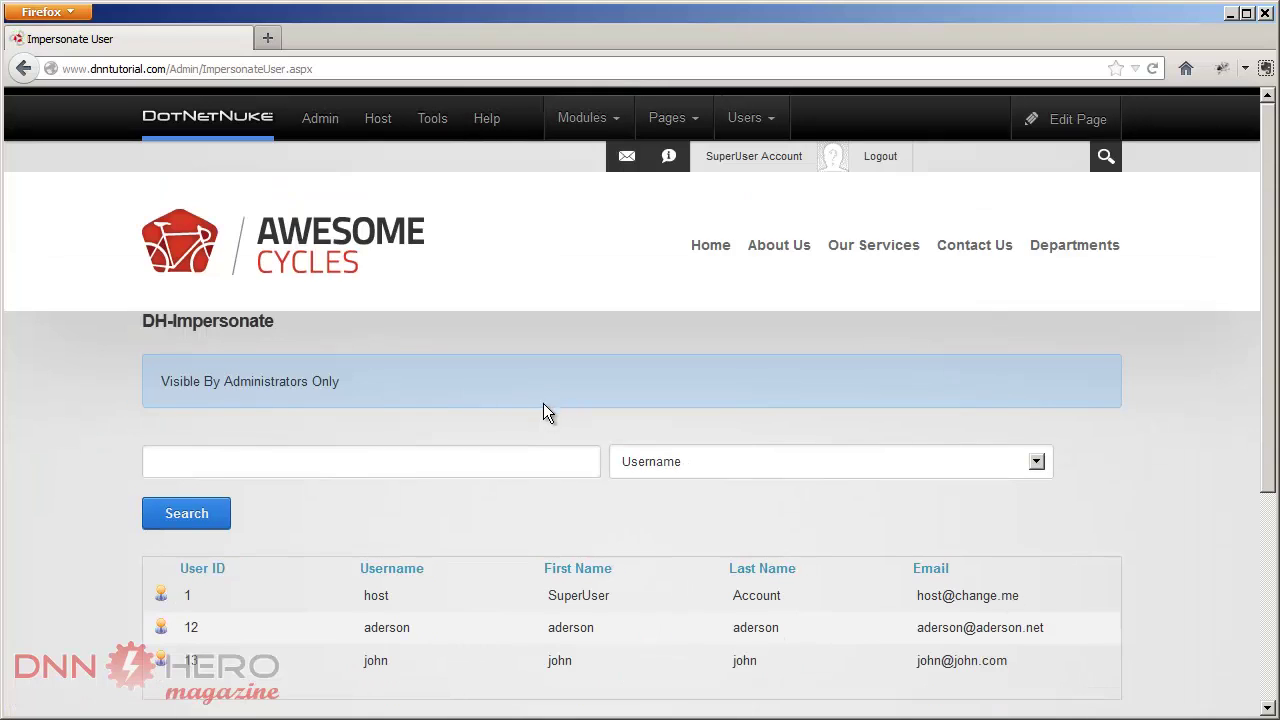
{"action": "scroll", "coordinate": [552, 463], "scroll_direction": "down", "scroll_amount": 2}
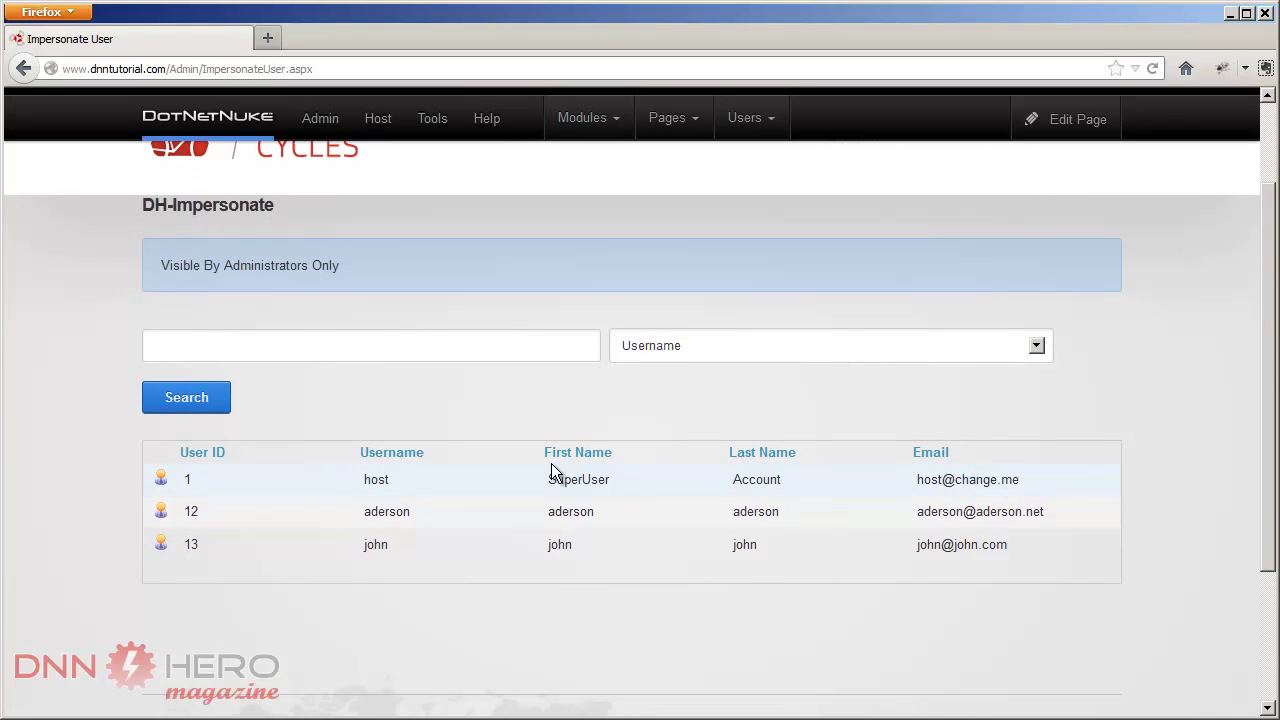